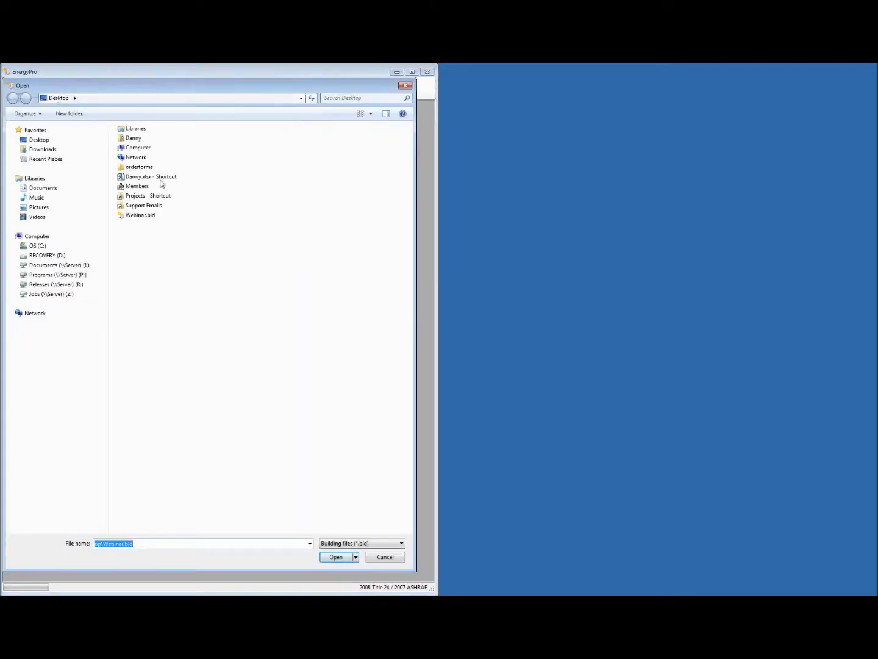
Open the Webinar.bld project and expand the DHW plant in the building tree.
double_click(148, 216)
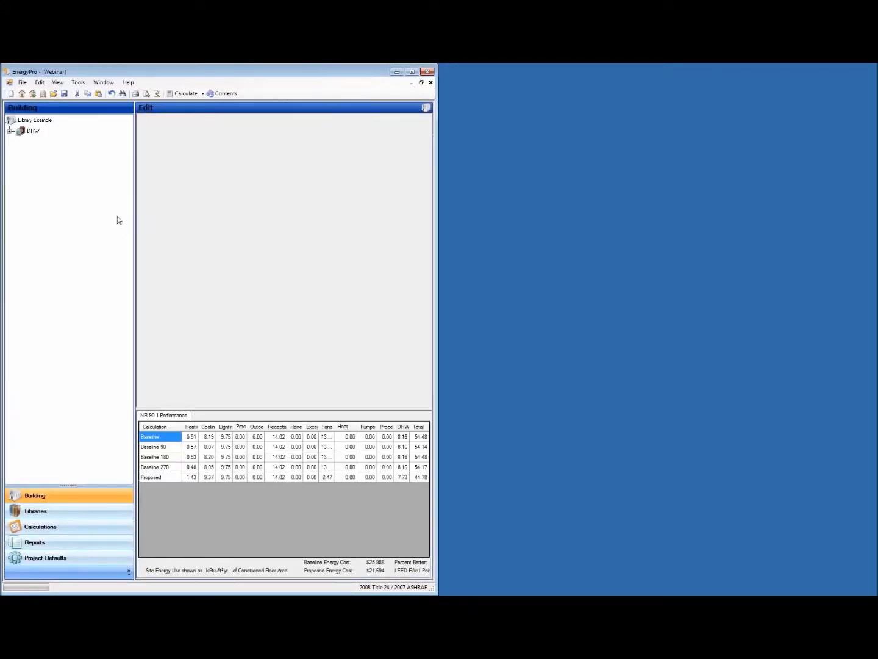
left_click(10, 130)
left_click(784, 135)
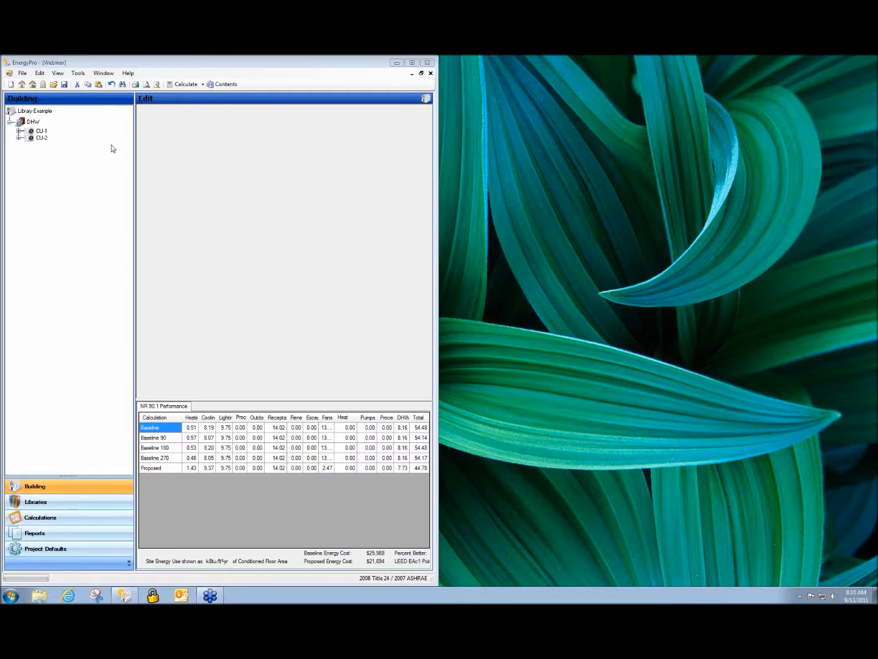
Browse the example project files in the Projects folder and close the file browser without opening any.
left_click(53, 85)
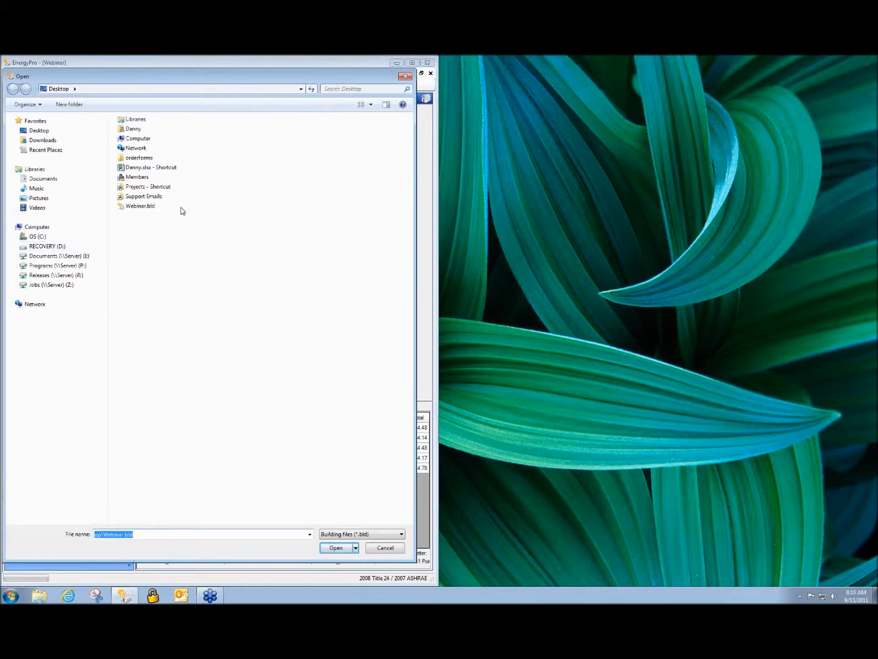
double_click(142, 186)
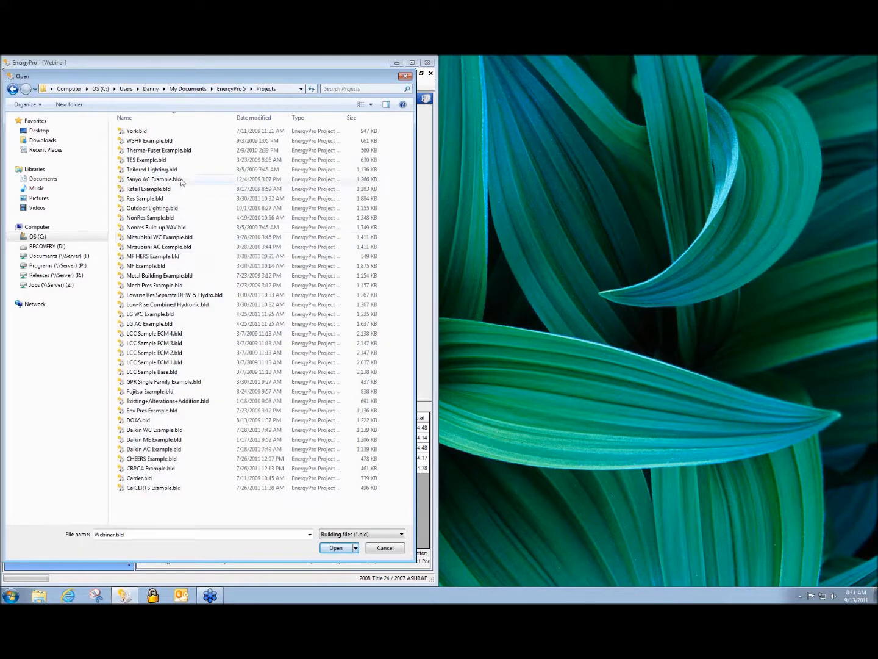
left_click(405, 76)
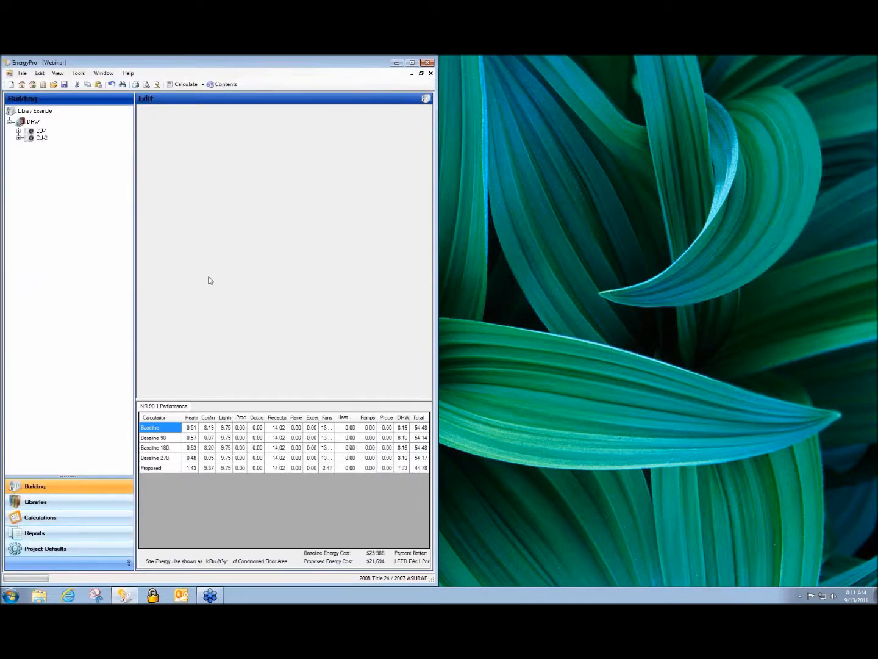
Expand the CU-1 and CU-2 systems in the building tree and show the general details of CU-1.
left_click(19, 131)
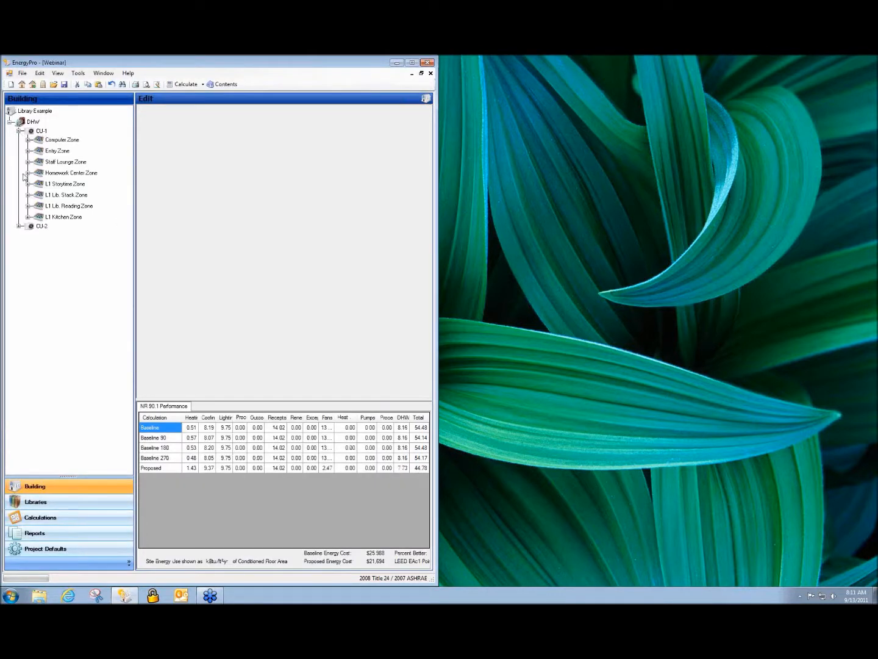
left_click(18, 225)
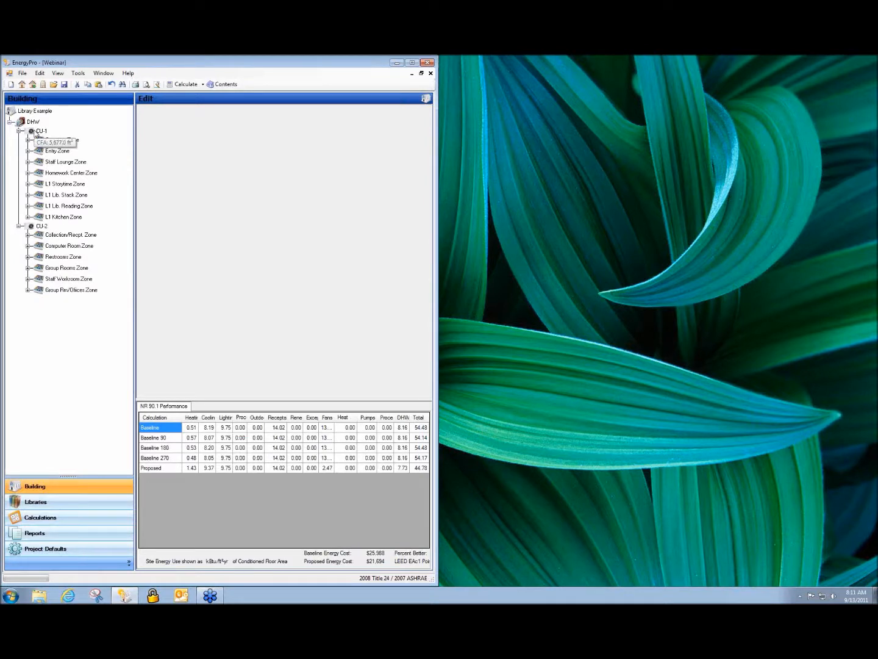
left_click(36, 132)
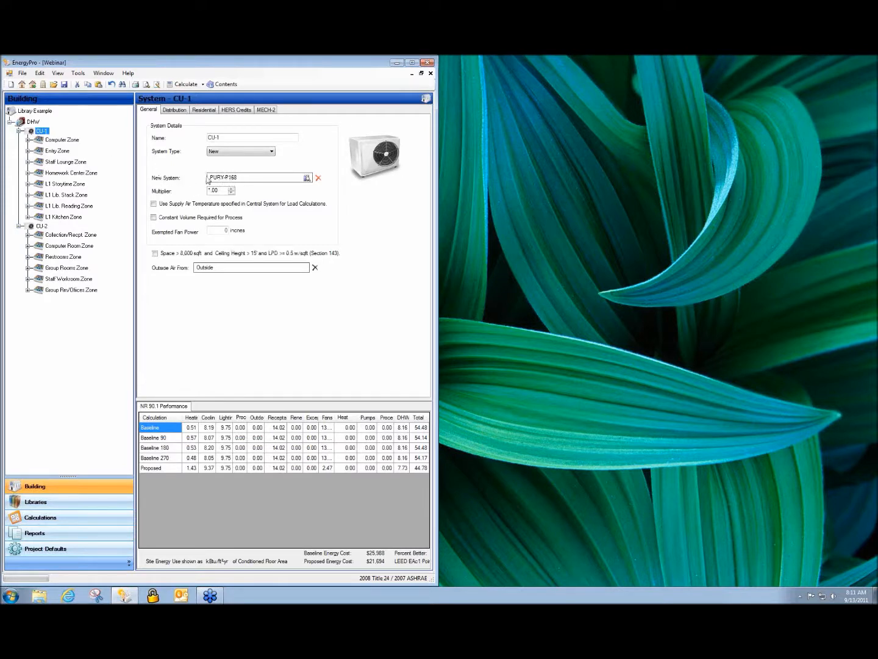
Review the variable refrigerant flow units in the system library for CU-1 and leave without changes.
left_click(241, 181)
left_click_drag(373, 337, 378, 235)
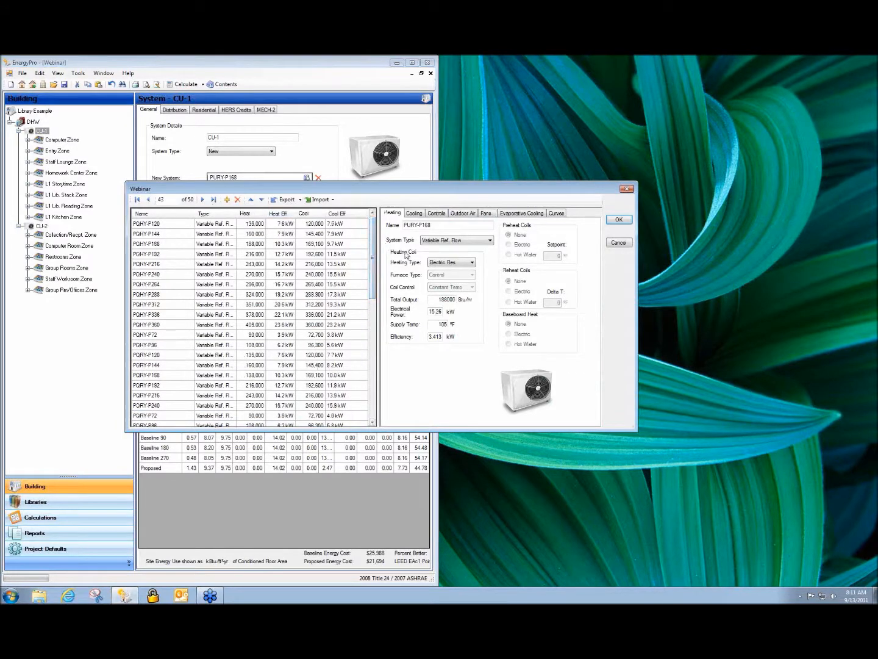
left_click_drag(373, 240, 372, 359)
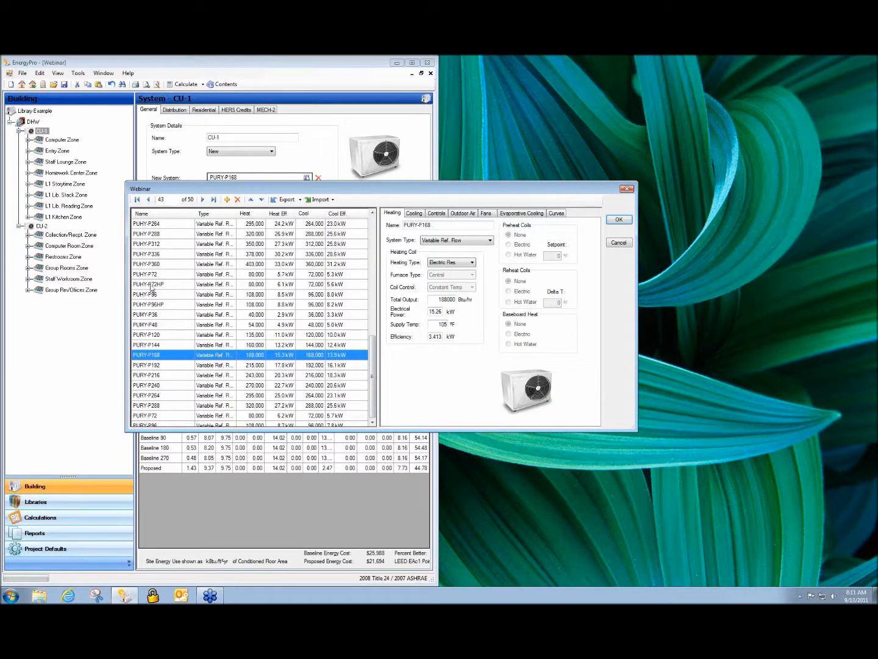
left_click_drag(373, 408, 378, 275)
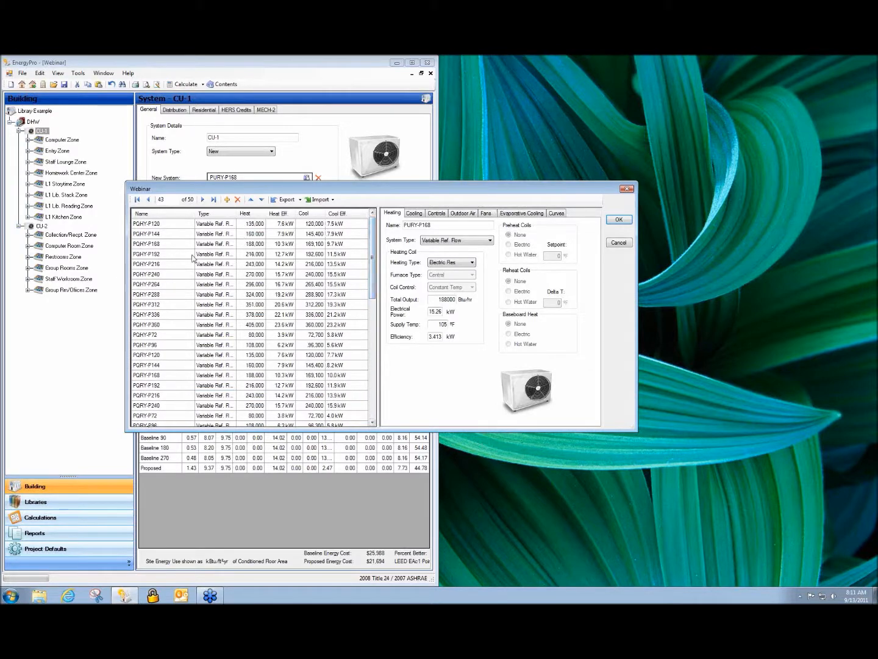
left_click_drag(370, 246, 368, 290)
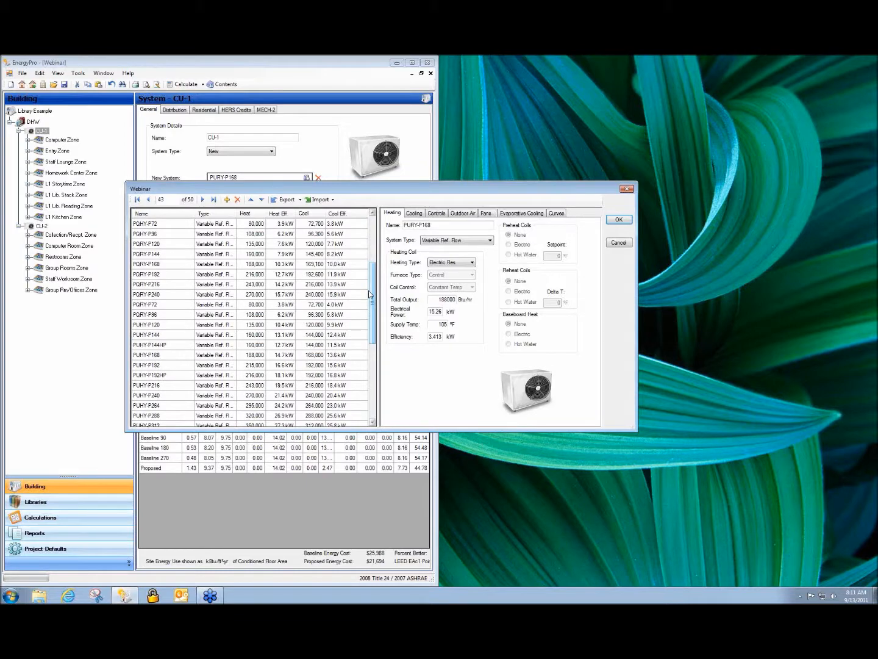
left_click(624, 244)
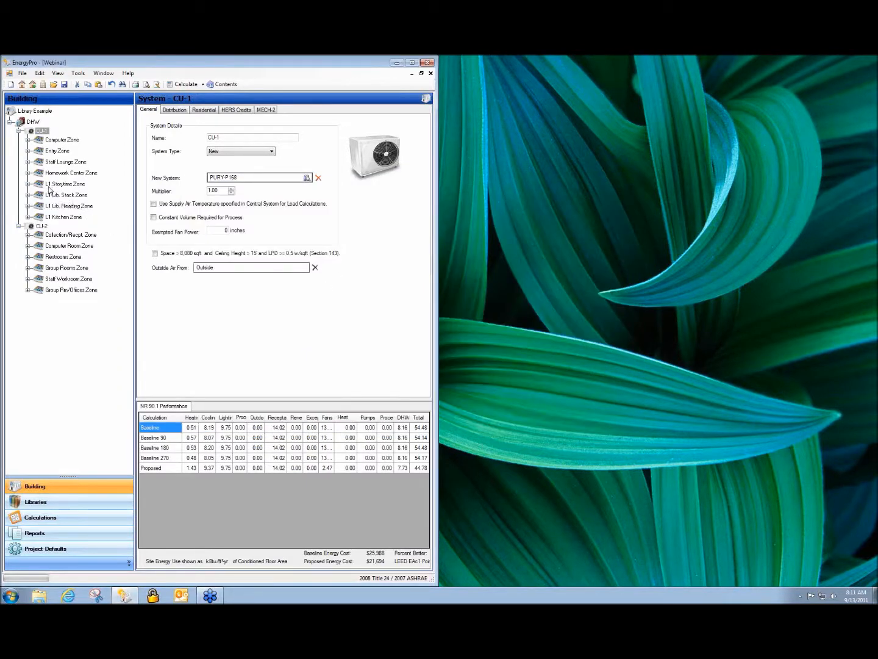
Examine the Computer Zone's mechanical data and the zonal system library behind its PLFY-P24NBMU-E unit, leaving without changes.
left_click(53, 142)
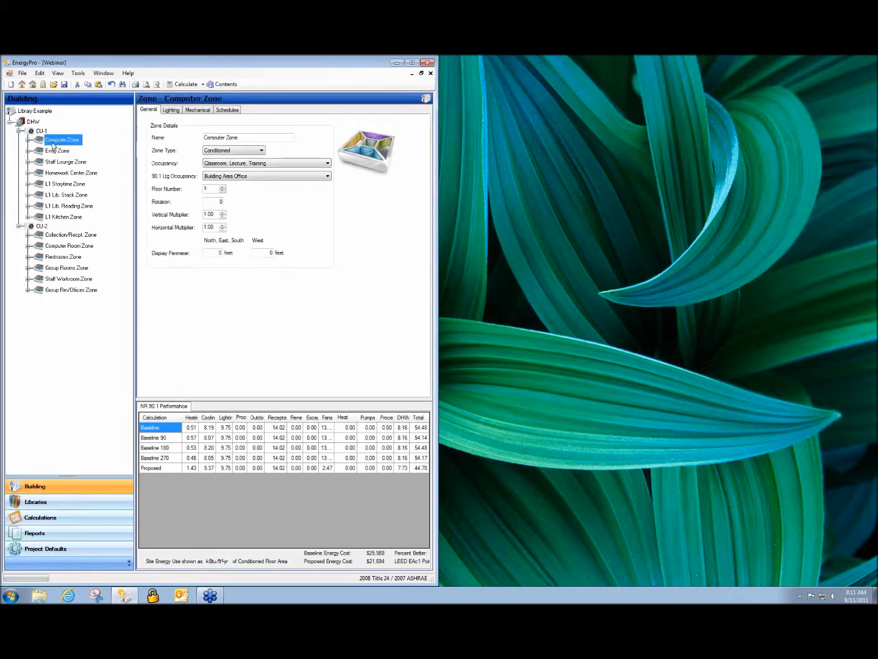
left_click(198, 110)
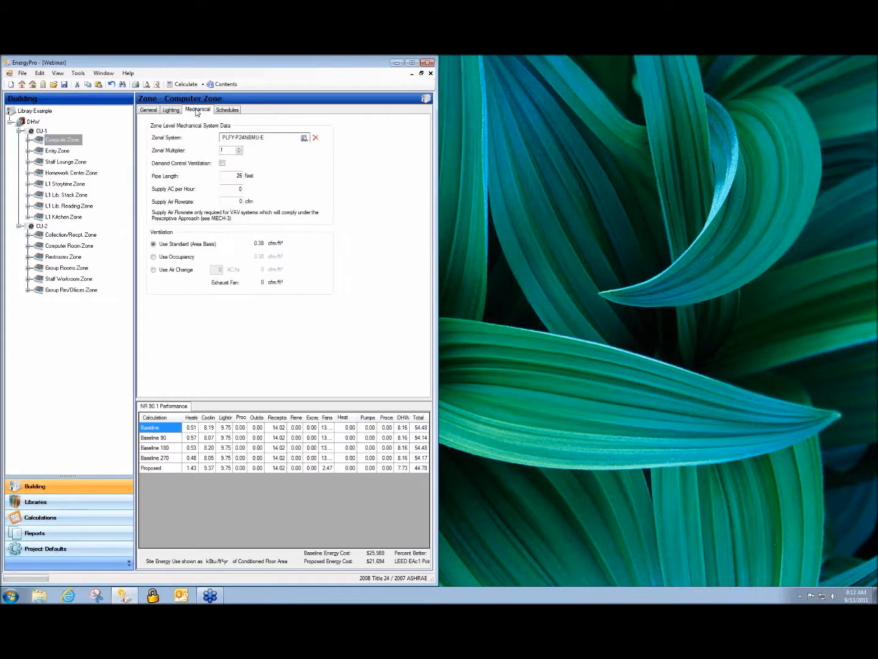
double_click(244, 139)
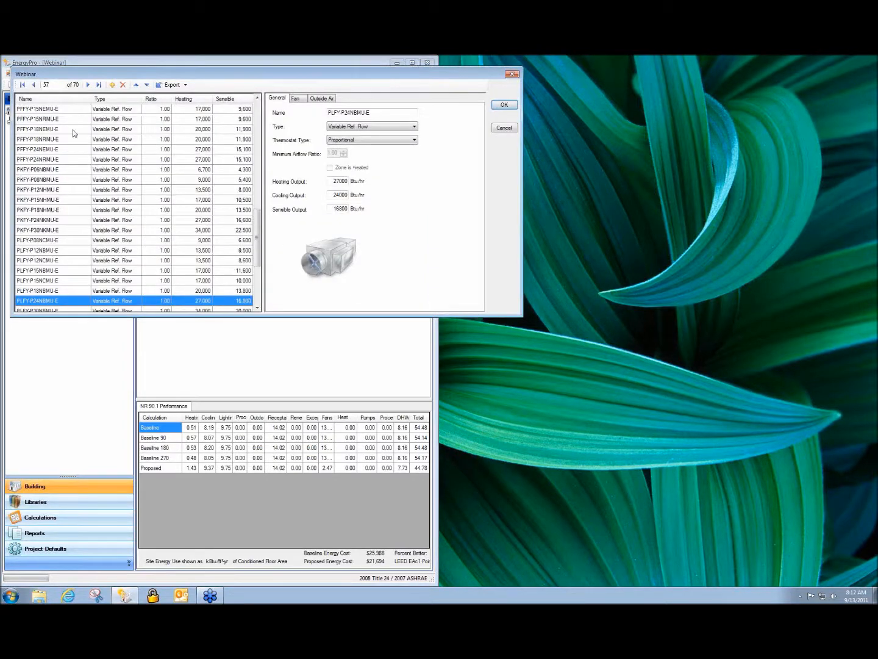
left_click_drag(259, 236, 301, 138)
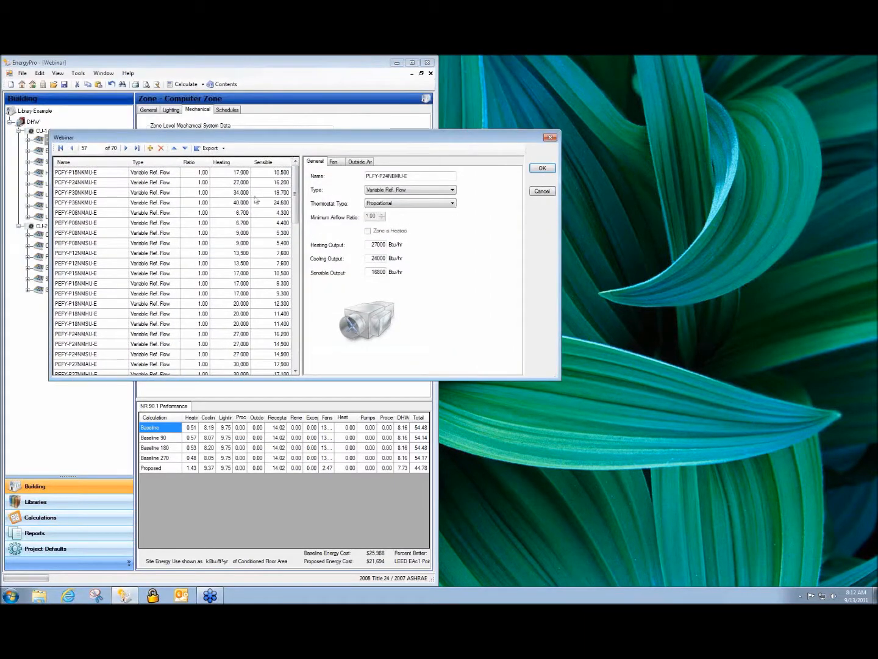
left_click(542, 191)
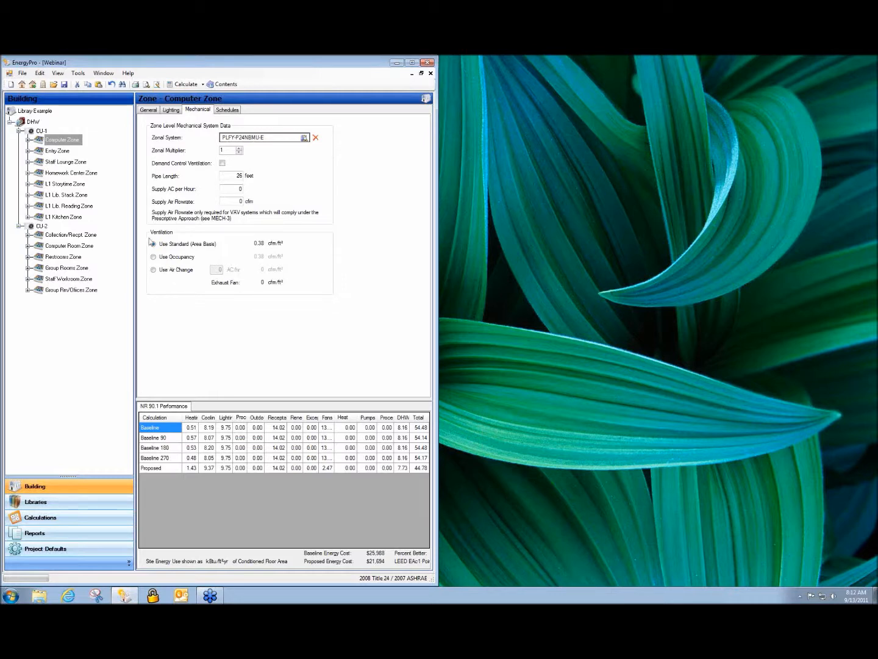
Check which target libraries are offered for exporting CU-1's PURY-P168 system, and leave without exporting.
left_click_drag(39, 137, 39, 134)
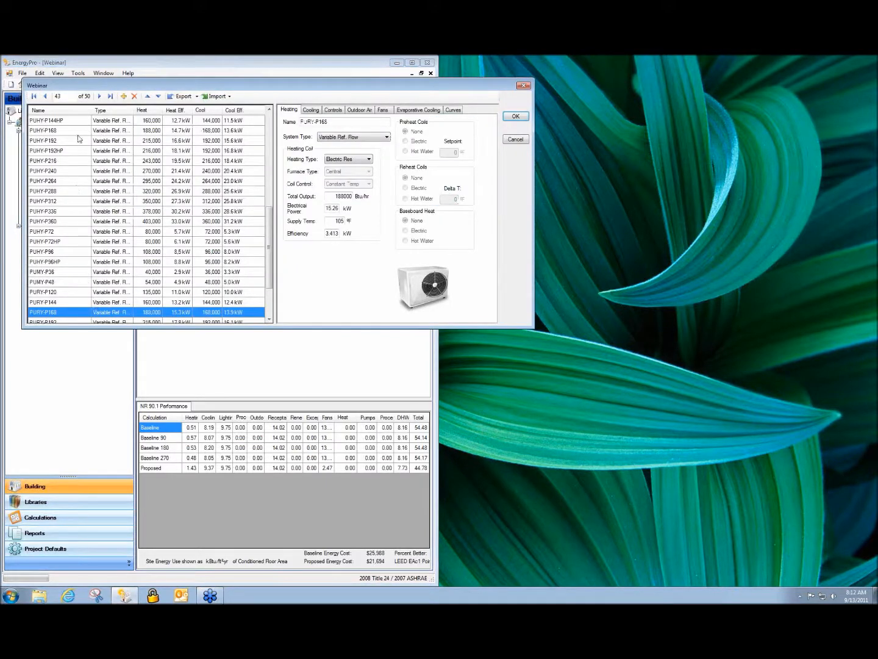
left_click(183, 96)
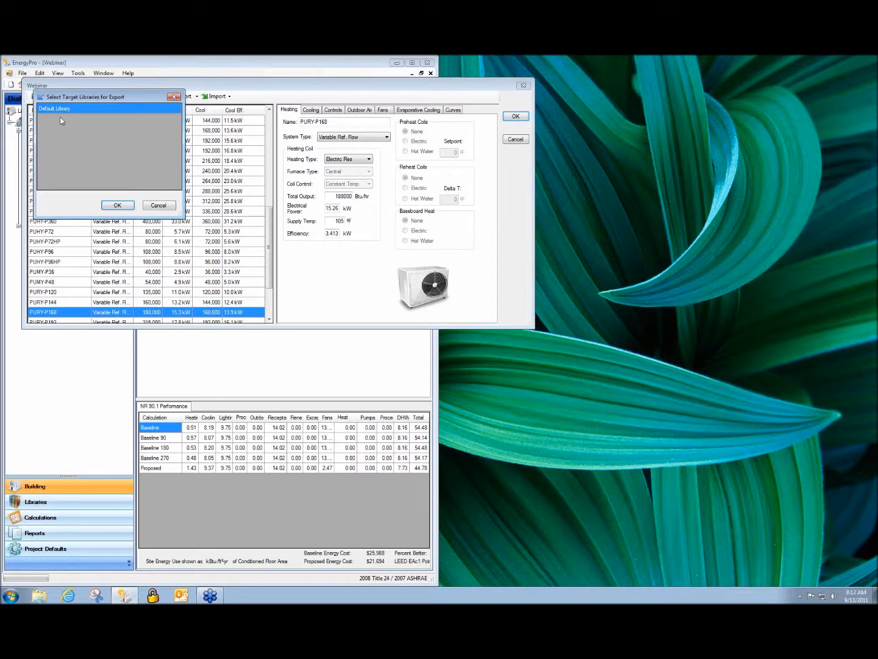
left_click(158, 206)
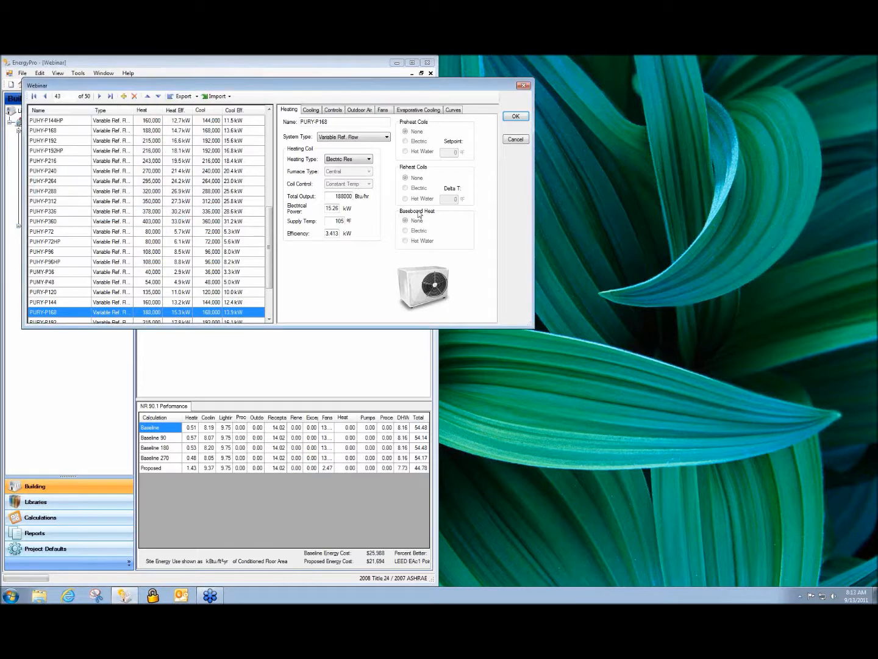
left_click(515, 140)
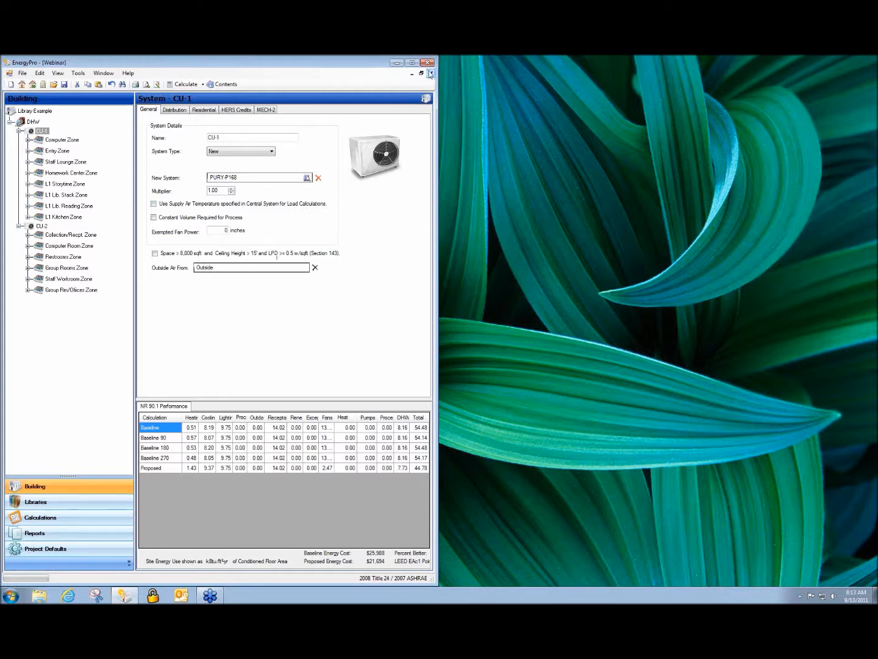
Close the Webinar project, create a new blank building project and maximize its window.
left_click(431, 74)
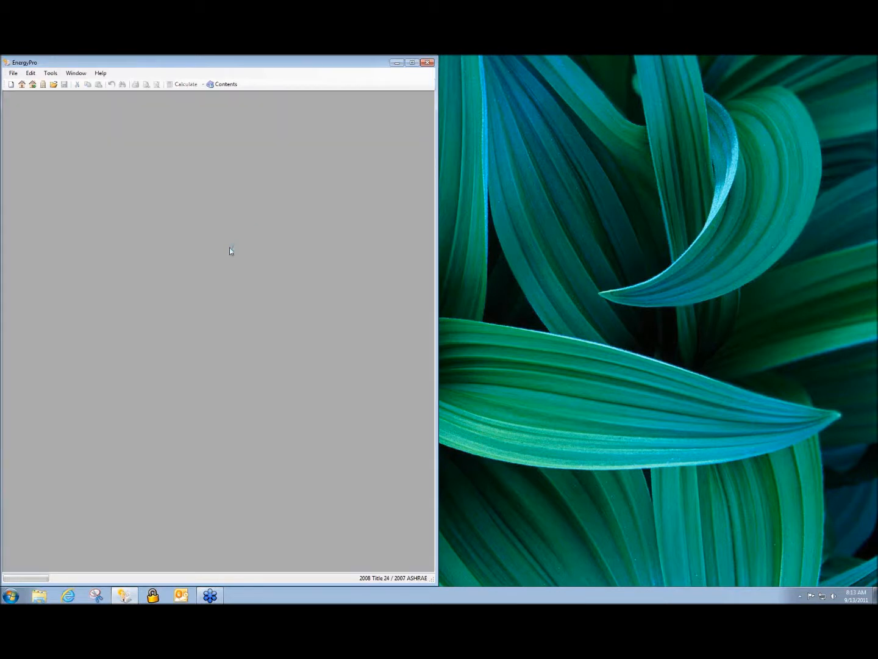
left_click(13, 73)
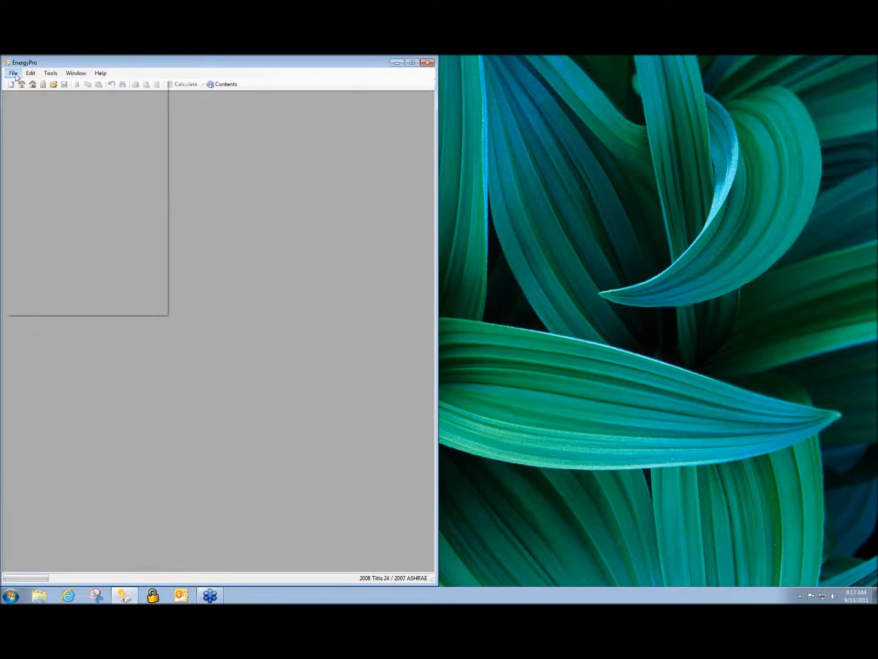
left_click(193, 134)
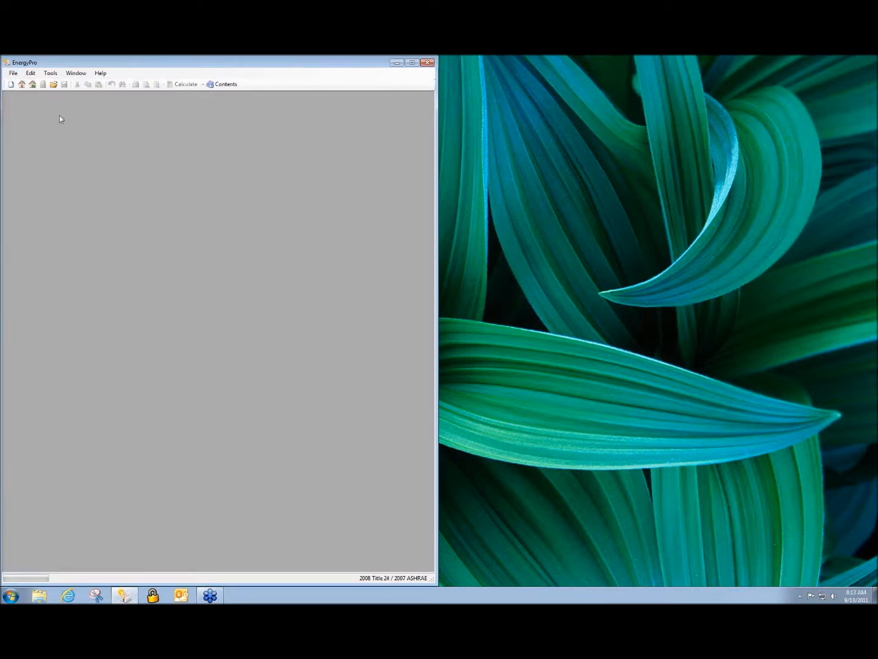
left_click(11, 85)
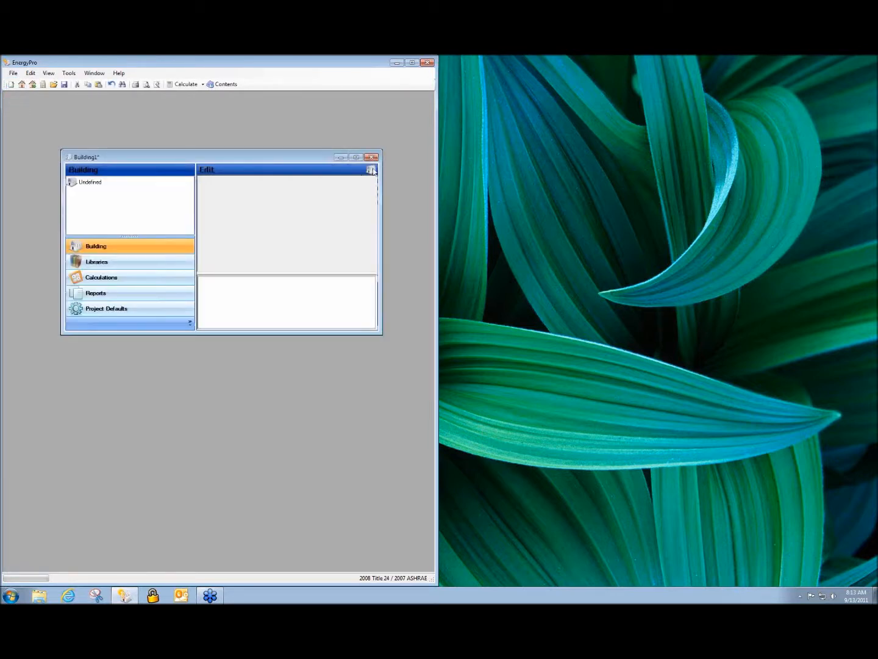
left_click(356, 158)
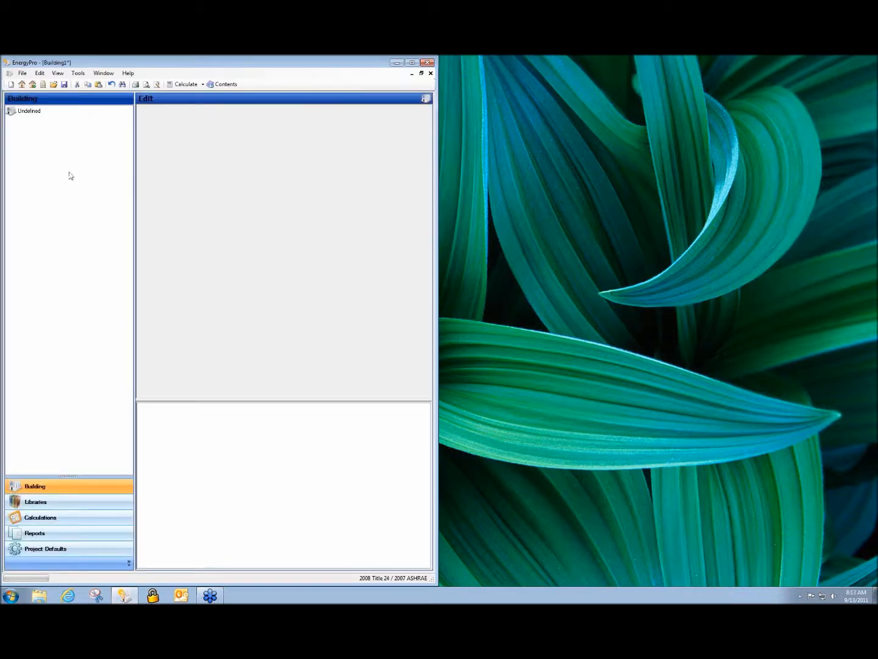
Set the new building's location to Alamo, California, United States.
left_click(26, 112)
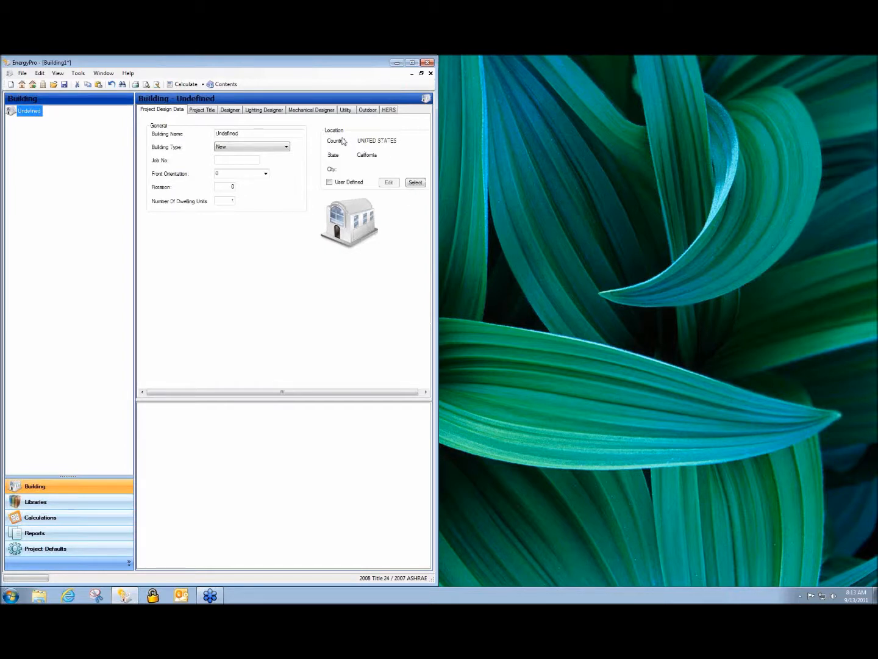
left_click(414, 183)
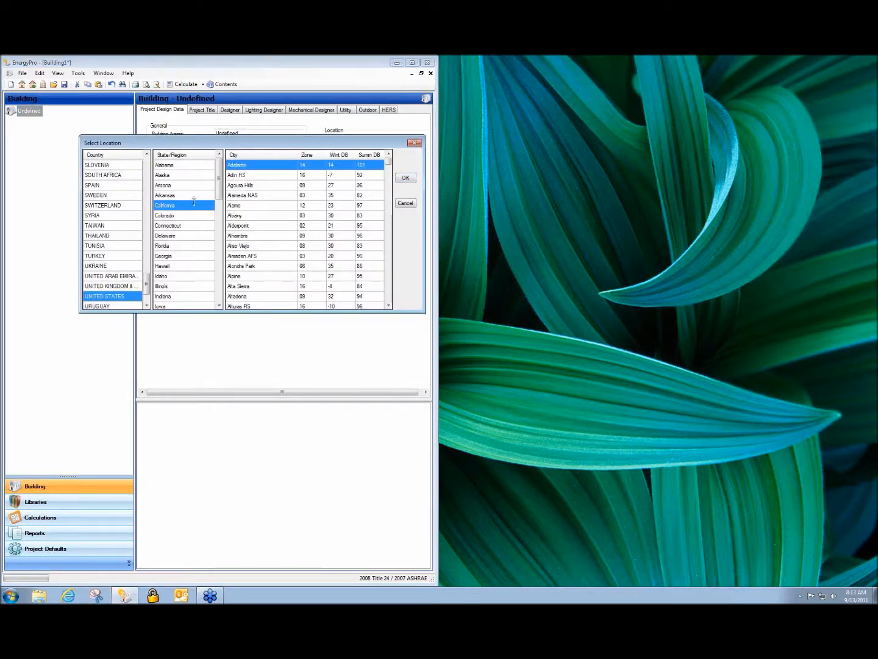
left_click(257, 212)
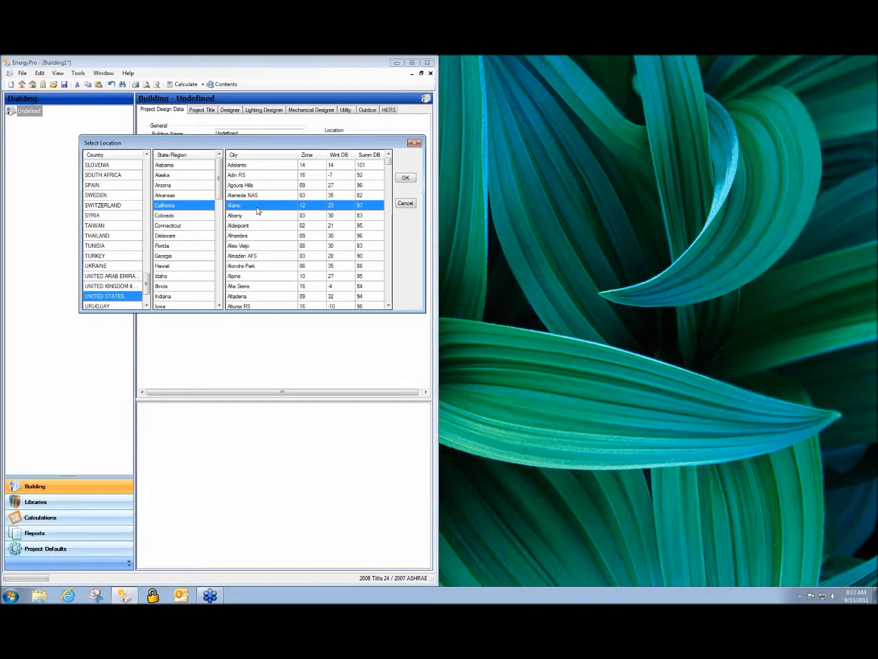
left_click(402, 178)
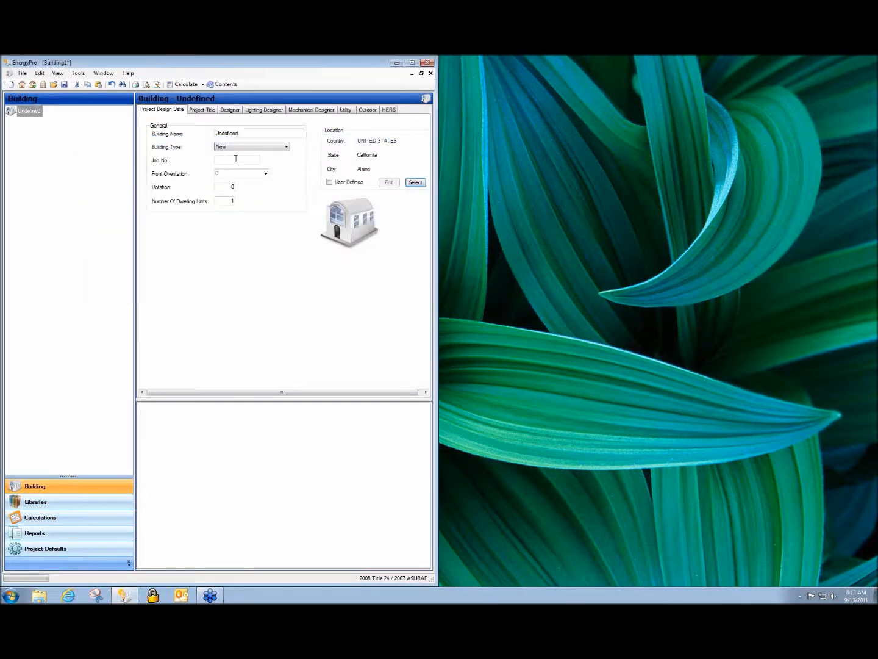
Name the building "Sample file".
double_click(245, 134)
type("Sample file")
Look through the building's project title, designer, lighting designer and mechanical designer data.
left_click(205, 111)
left_click(229, 112)
left_click(261, 111)
left_click(299, 112)
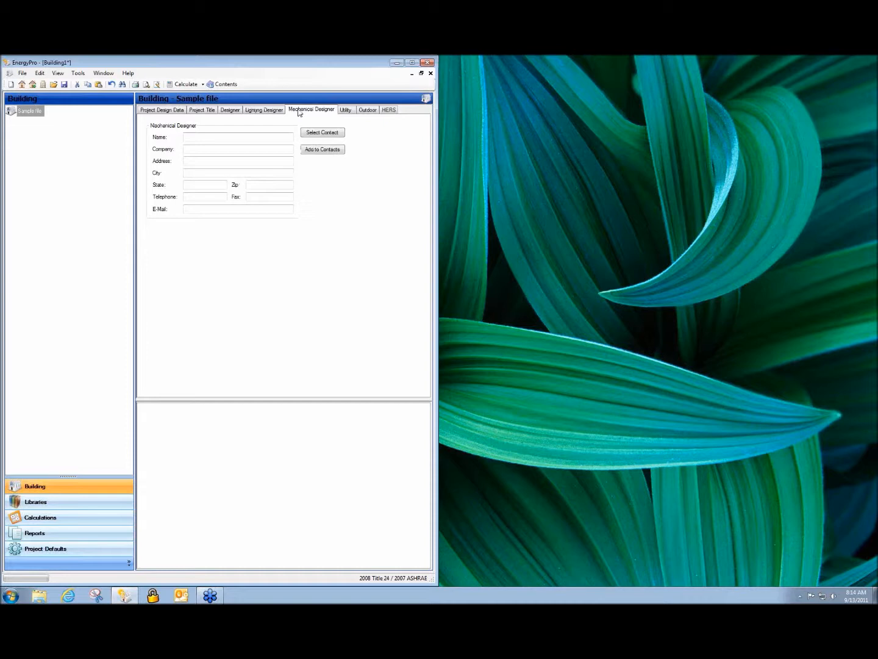
Examine the electricity utility rate options, including the importable rates and the sample rate's charges, without assigning a rate.
left_click(346, 110)
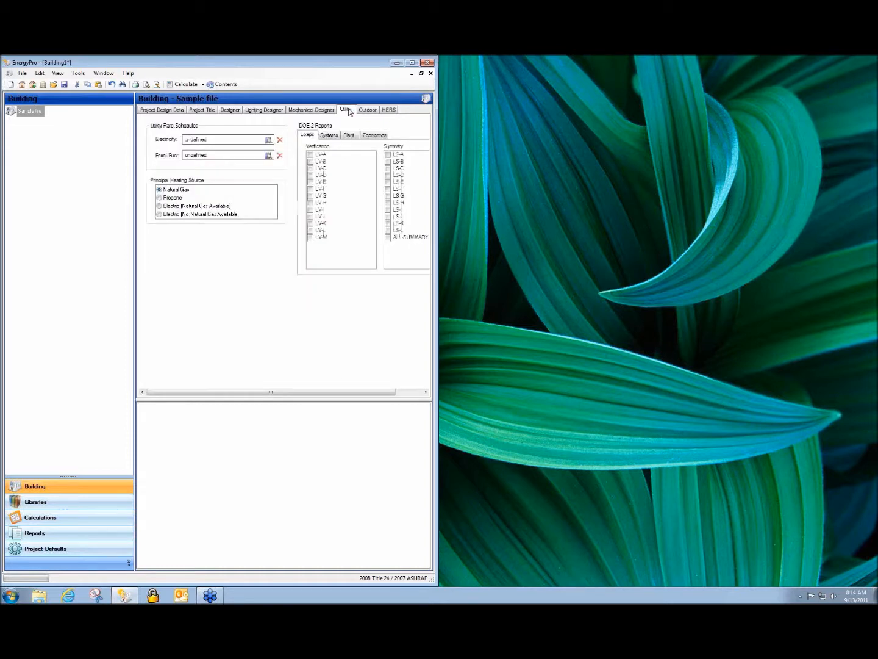
double_click(199, 142)
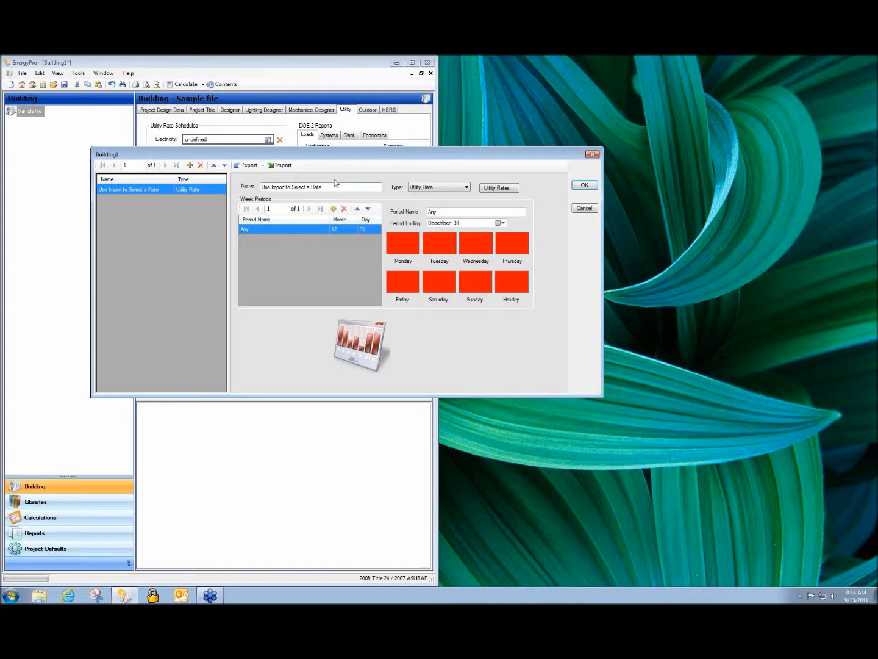
left_click(283, 166)
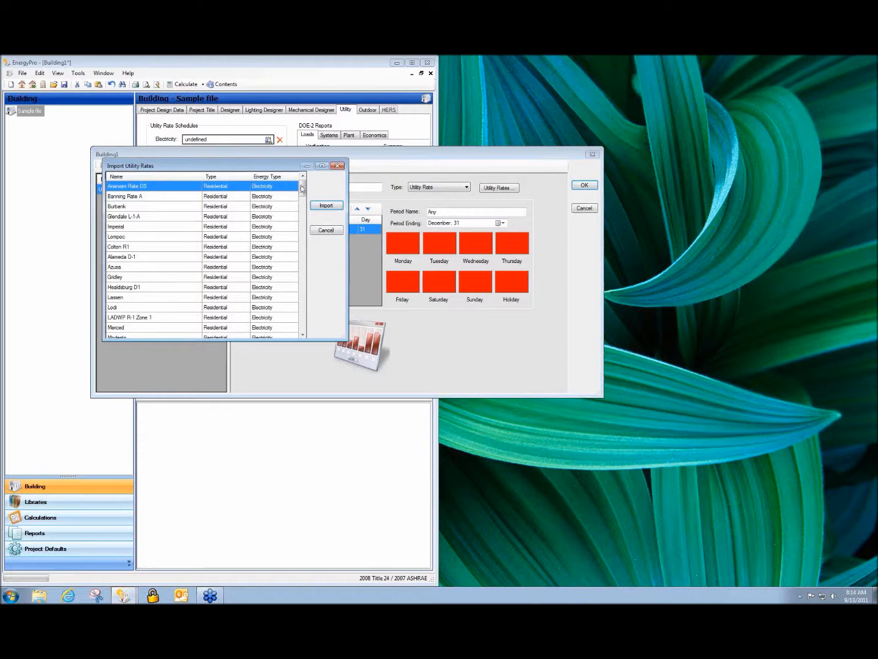
mouse_move(302, 189)
left_mouse_down()
mouse_move(302, 290)
mouse_move(302, 182)
left_mouse_up()
left_click(327, 231)
left_click(499, 188)
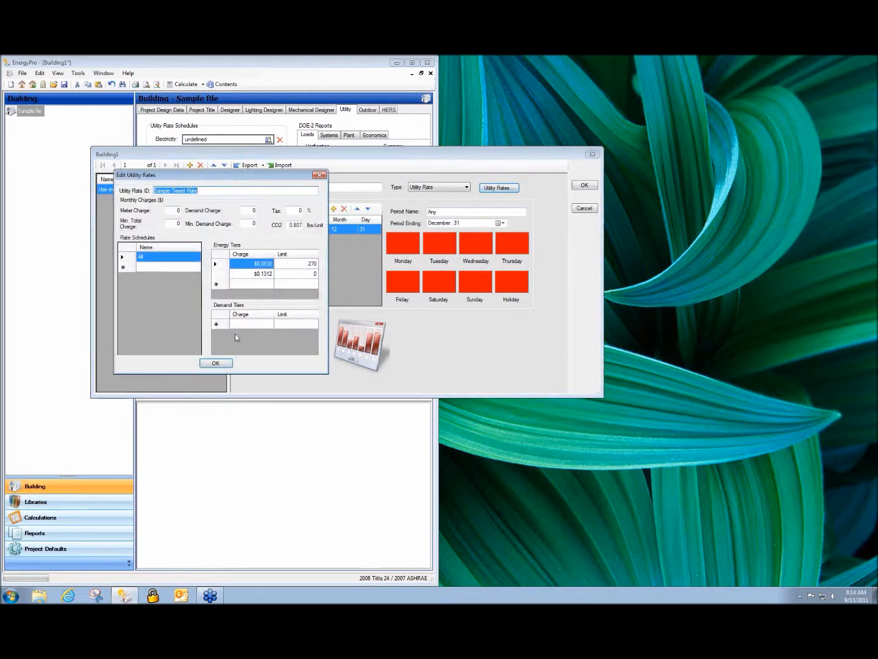
left_click(319, 175)
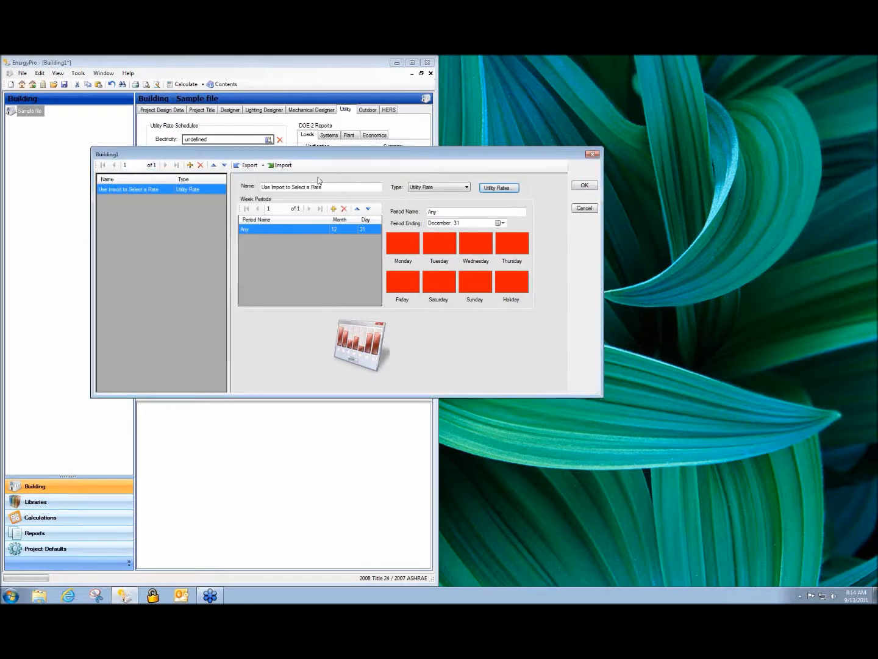
left_click(584, 208)
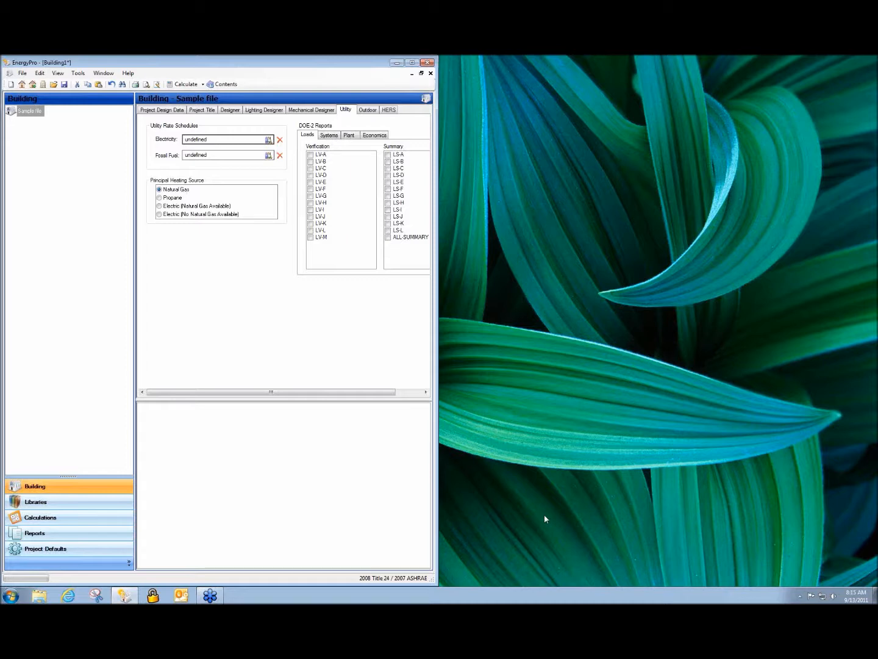
Add a plant to the Sample file building.
left_click(600, 355)
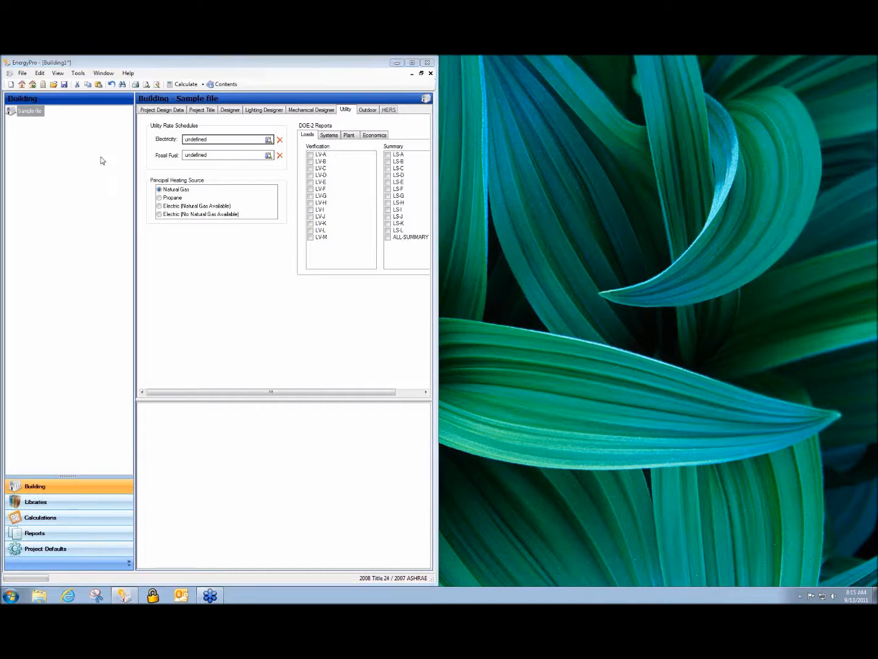
left_click(22, 114)
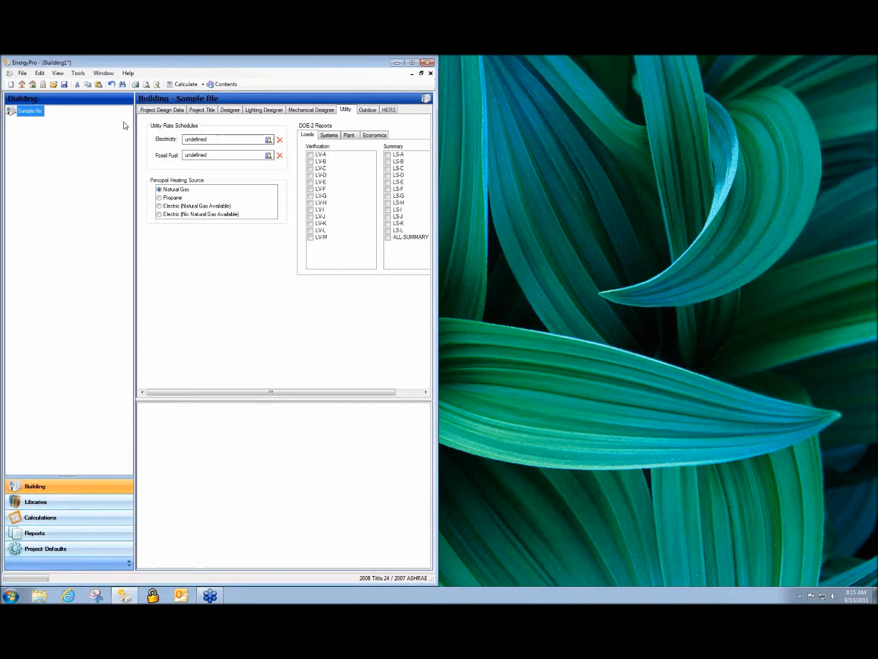
right_click(28, 115)
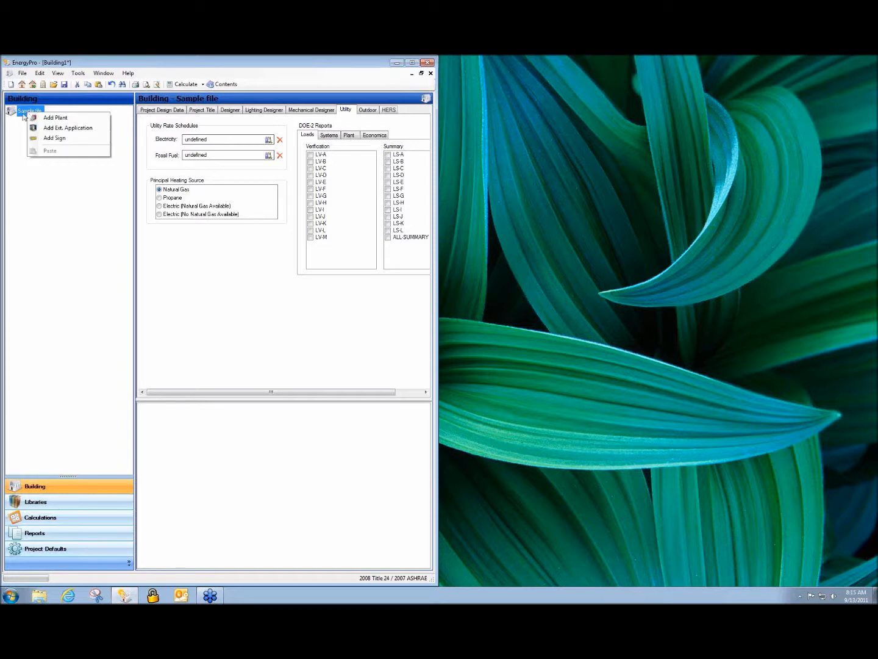
left_click(62, 122)
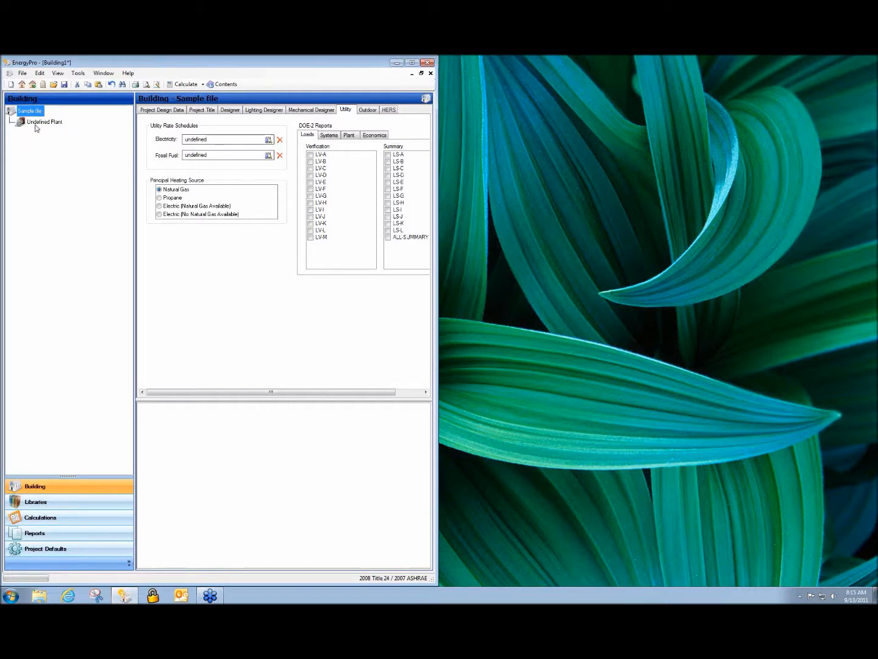
Examine the new plant's heating hot water data and the available boilers without assigning one.
left_click(37, 122)
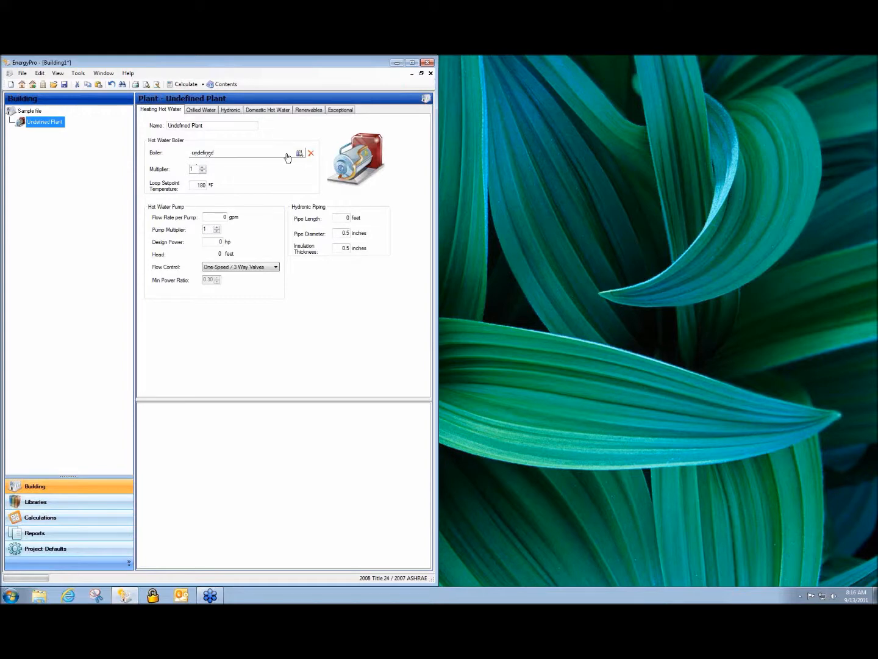
double_click(205, 156)
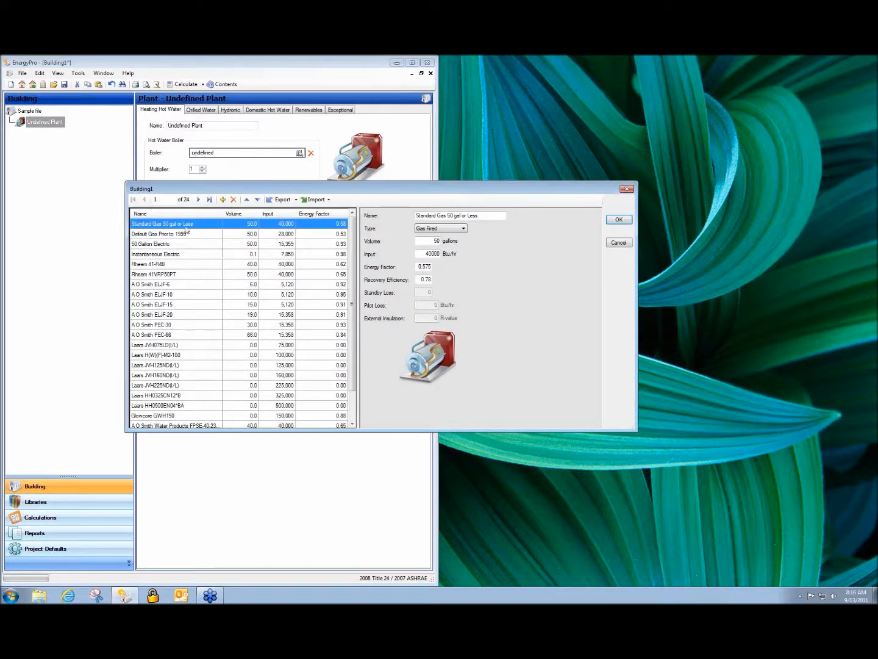
left_click(617, 242)
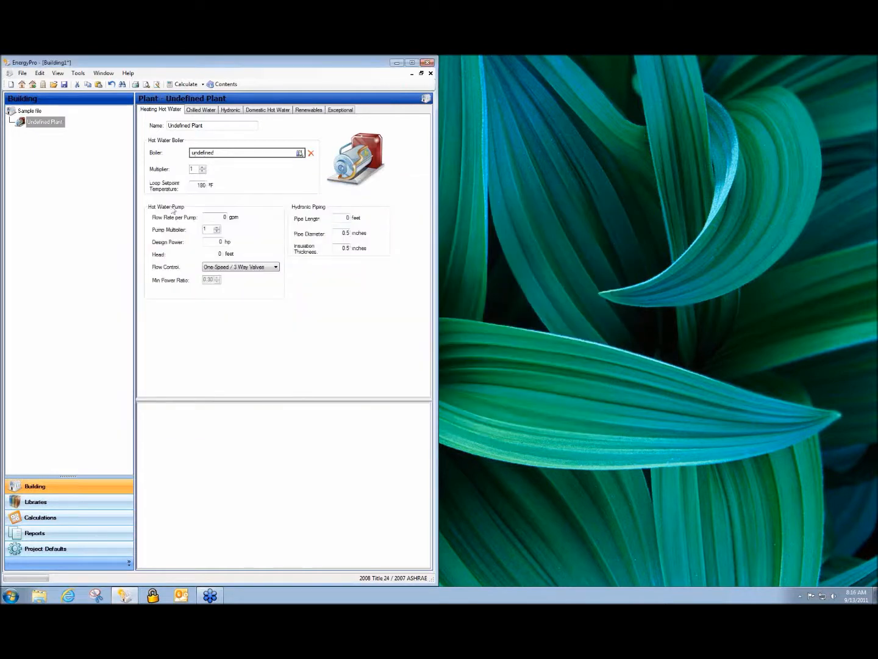
Assign Standard Gas 50 gal or Less as the plant's new domestic hot water boiler.
left_click(279, 113)
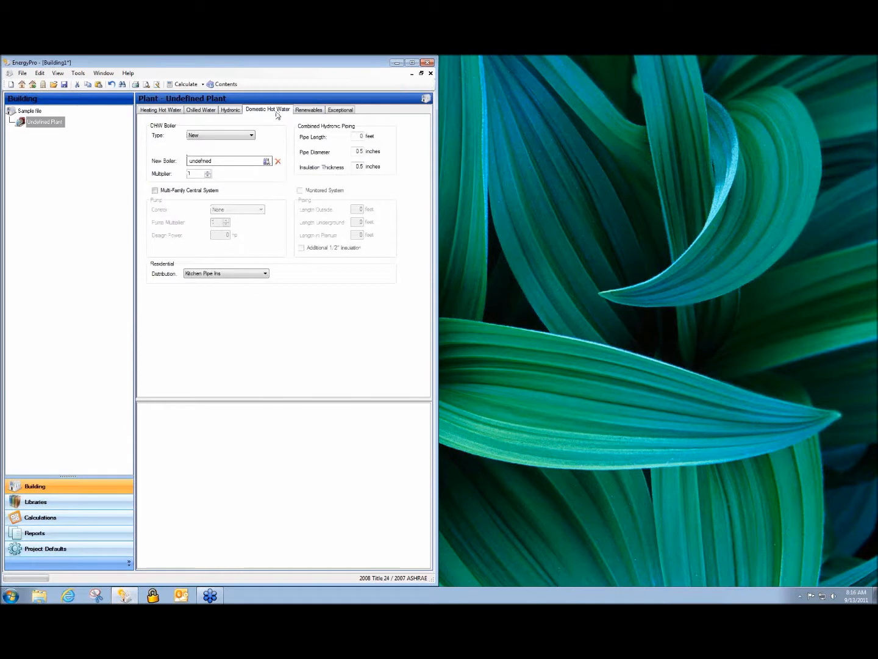
double_click(213, 166)
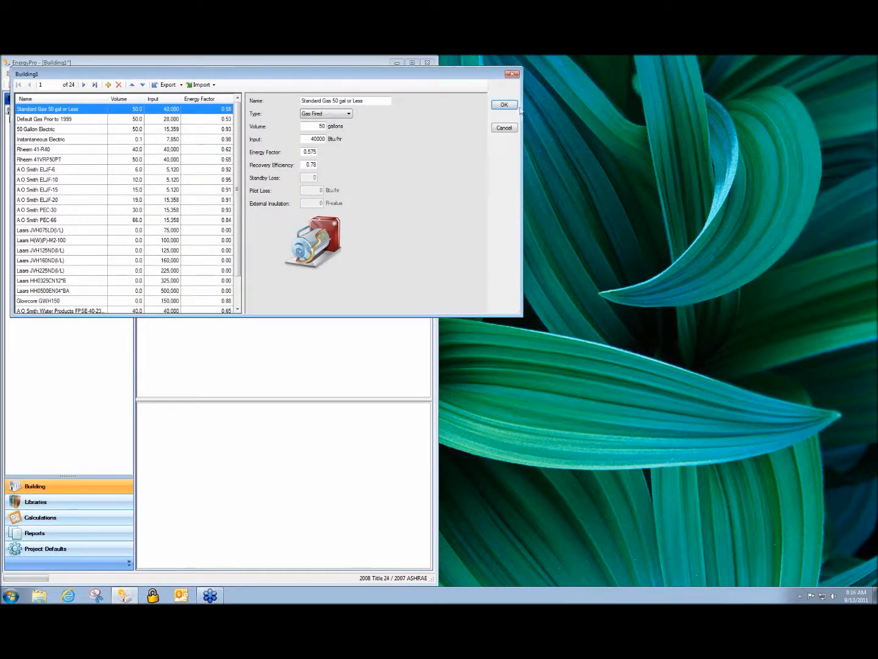
left_click(498, 104)
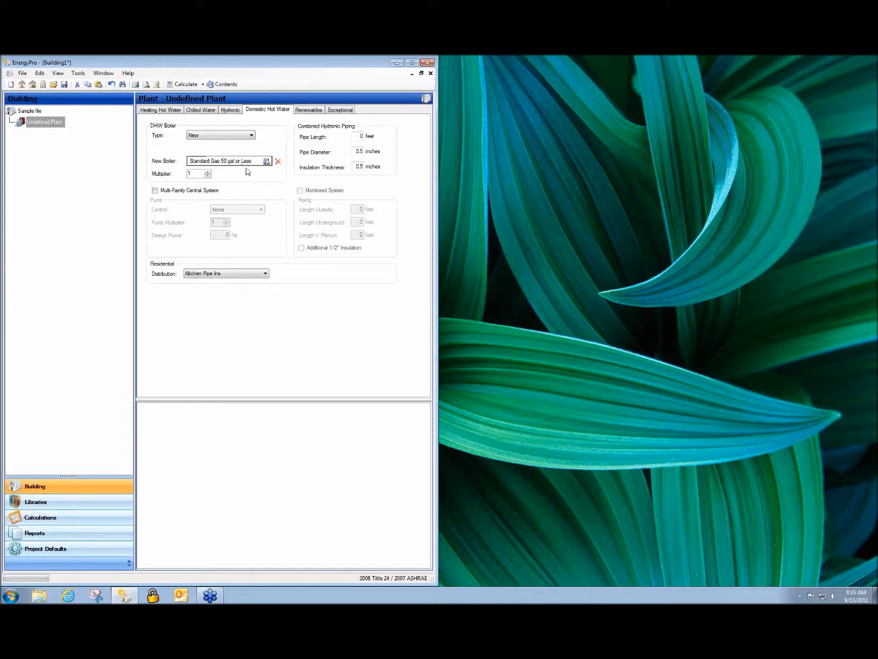
Look through the plant's renewables, exceptional calculation, domestic hot water, hydronic and chilled water data.
left_click(309, 109)
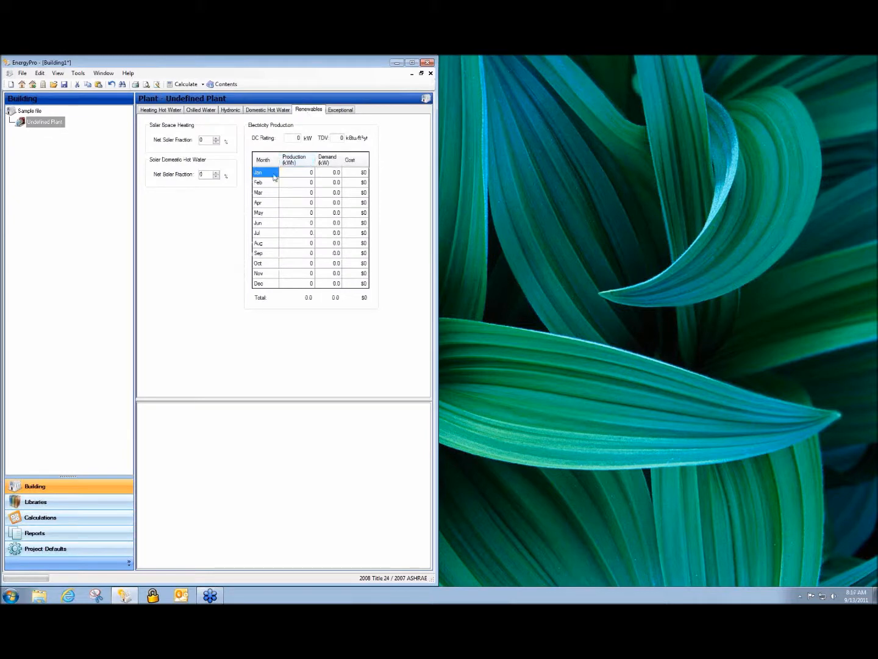
left_click(342, 111)
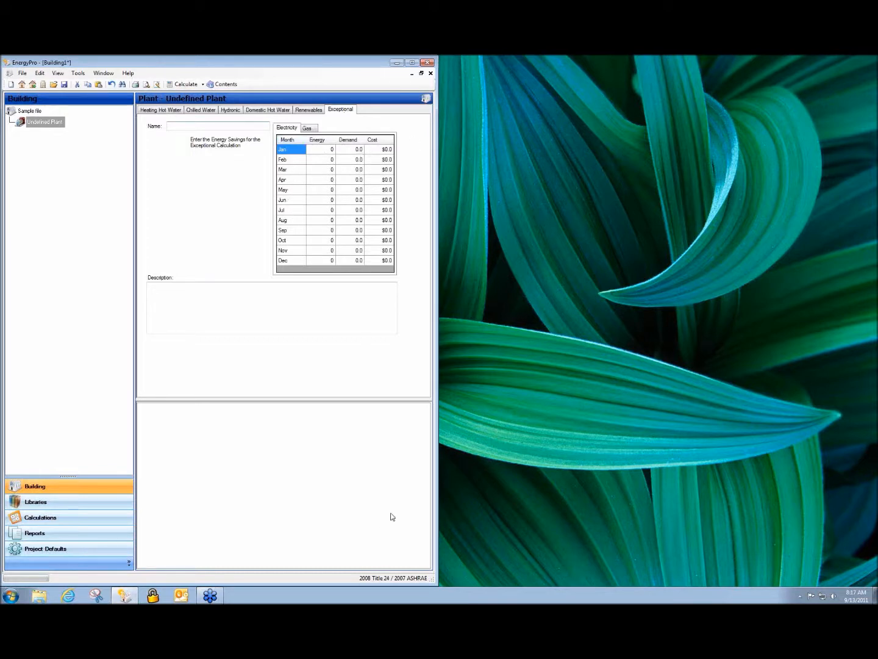
left_click(277, 111)
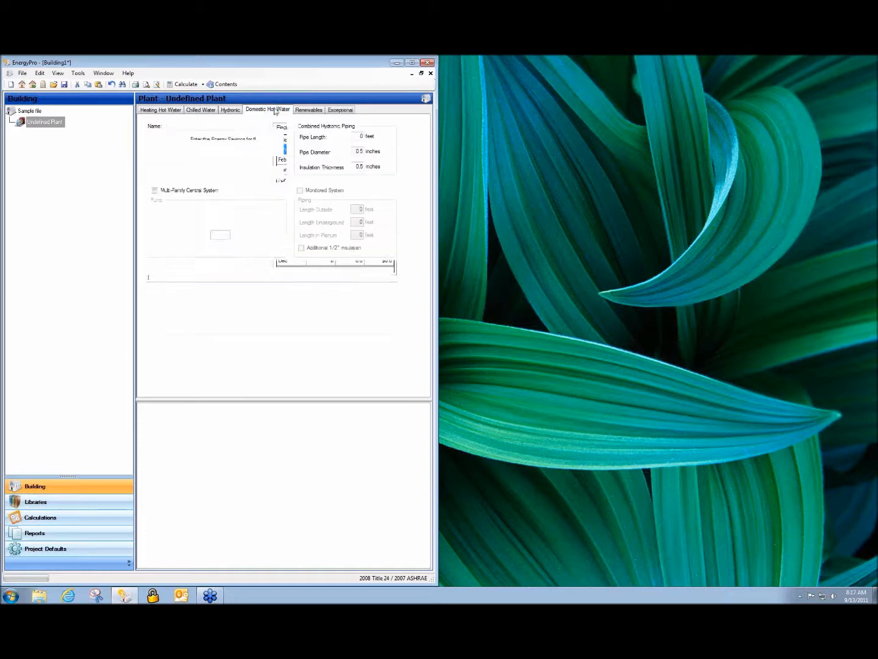
left_click(204, 110)
left_click(224, 111)
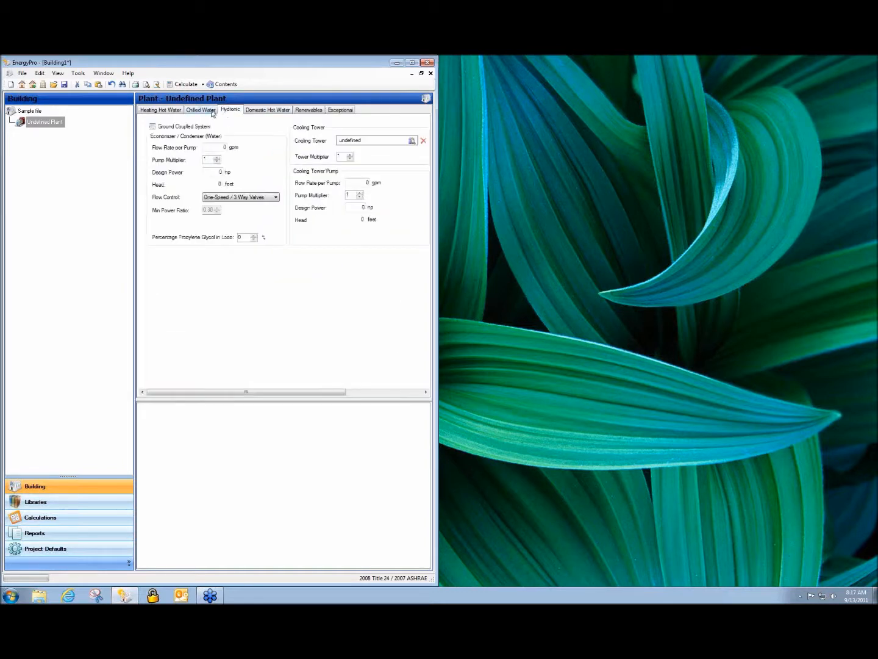
left_click(211, 113)
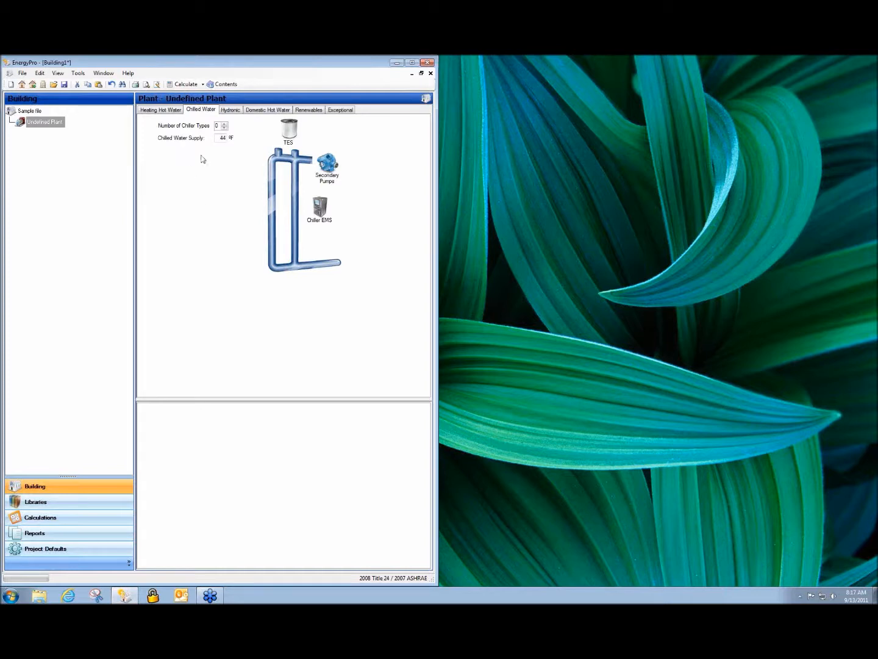
Add a system under the plant and name it "VRF".
left_click(49, 130)
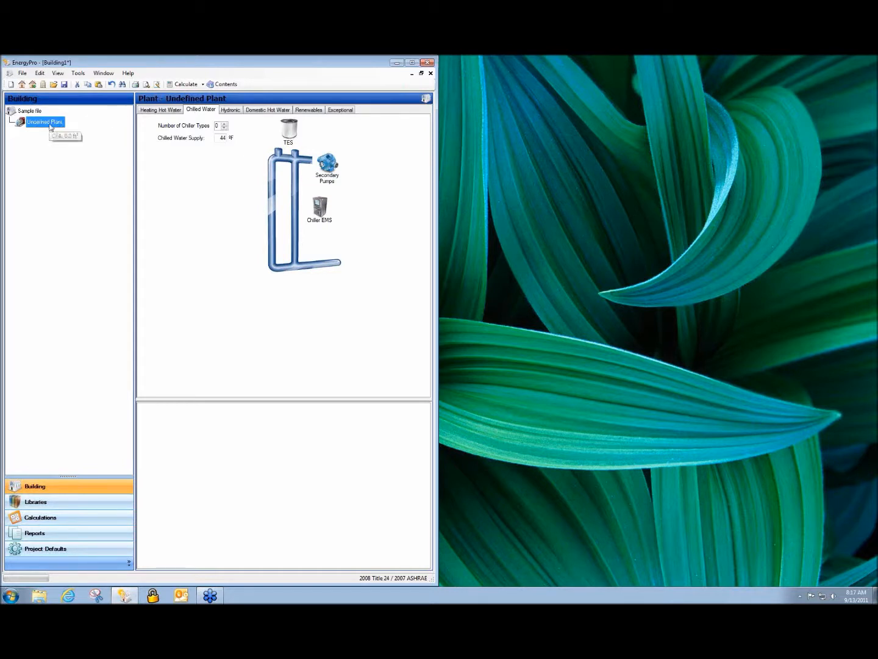
right_click(50, 128)
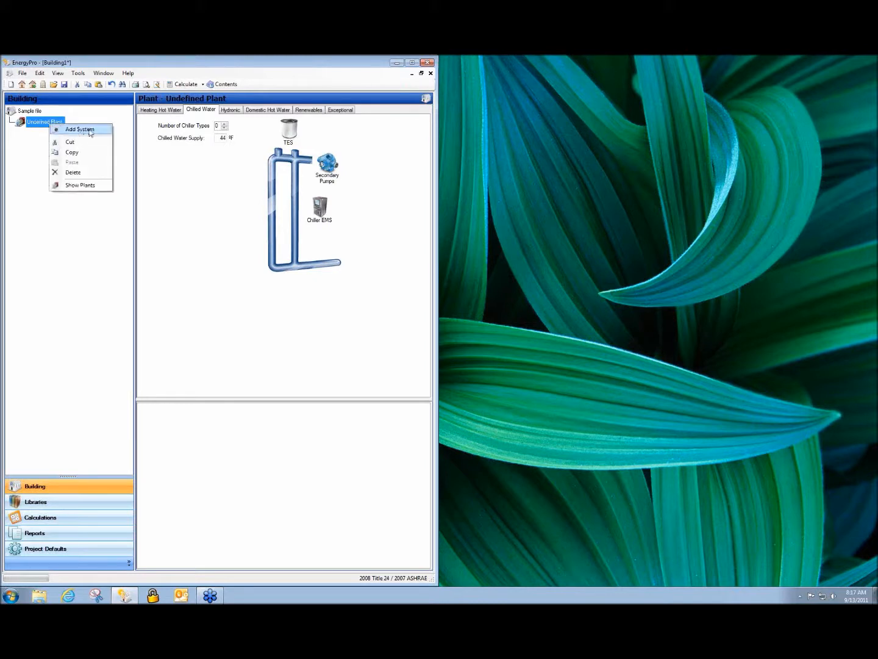
left_click(80, 130)
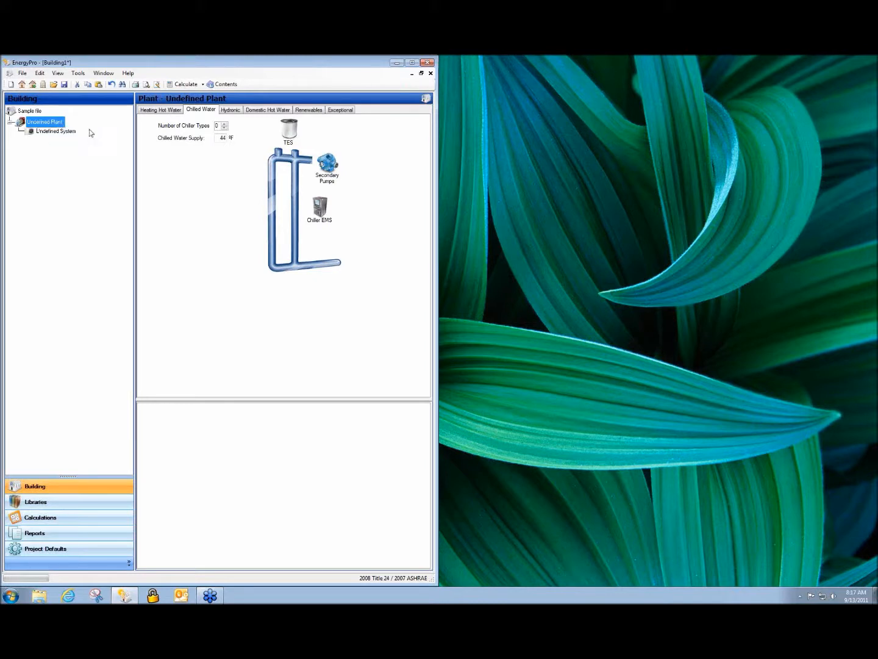
left_click(48, 133)
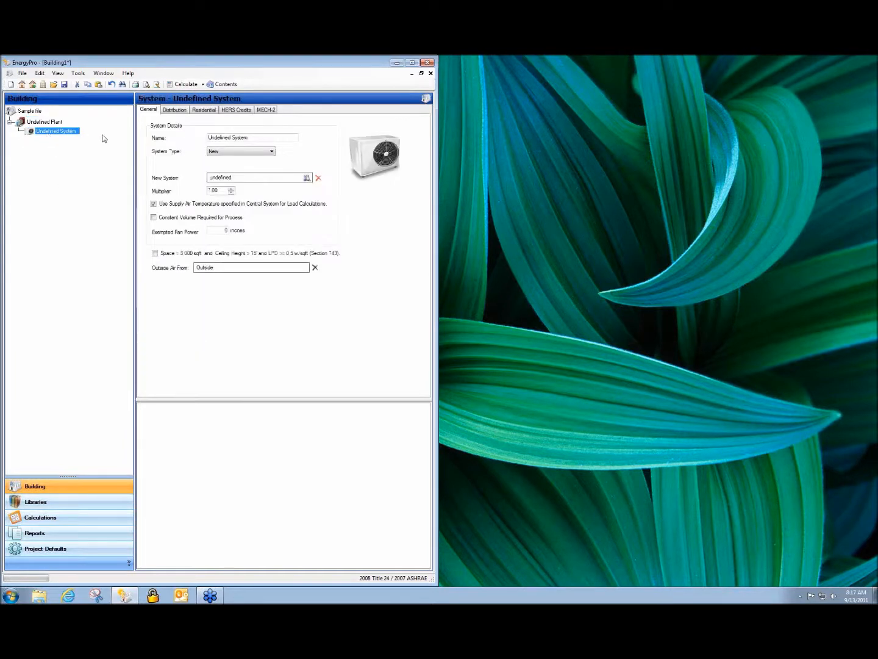
left_click_drag(255, 139, 182, 142)
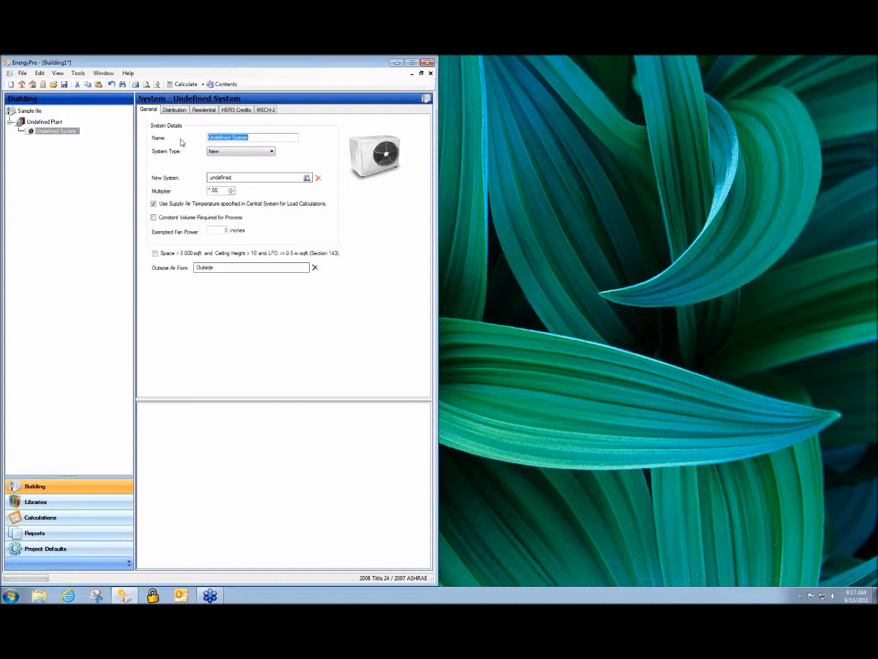
type("VRF")
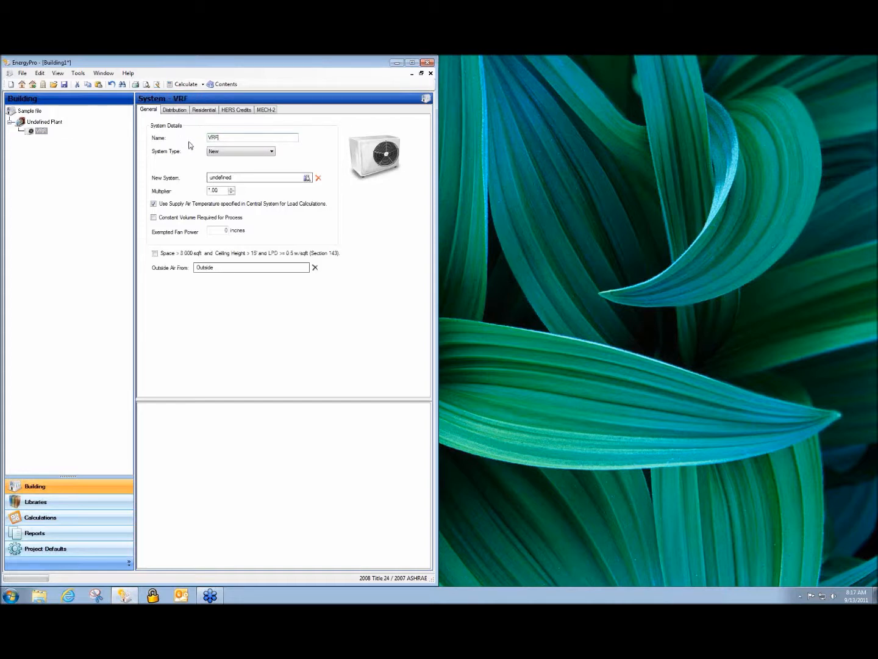
Look over the VRF system's type options and the library of available HVAC systems without assigning one.
left_click(272, 152)
left_click(272, 153)
double_click(216, 181)
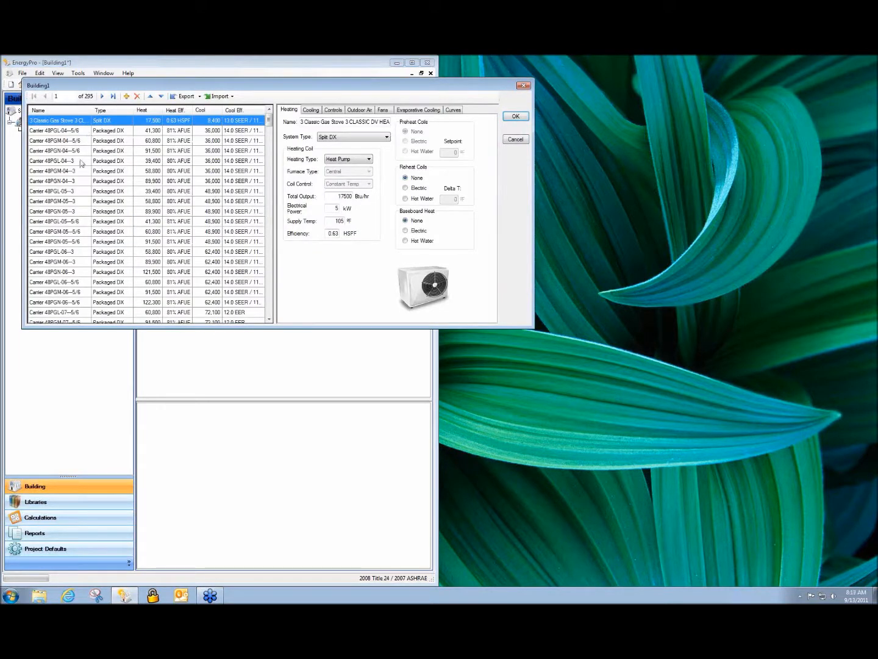
mouse_move(268, 123)
left_mouse_down()
mouse_move(268, 314)
mouse_move(268, 118)
left_mouse_up()
left_click(515, 140)
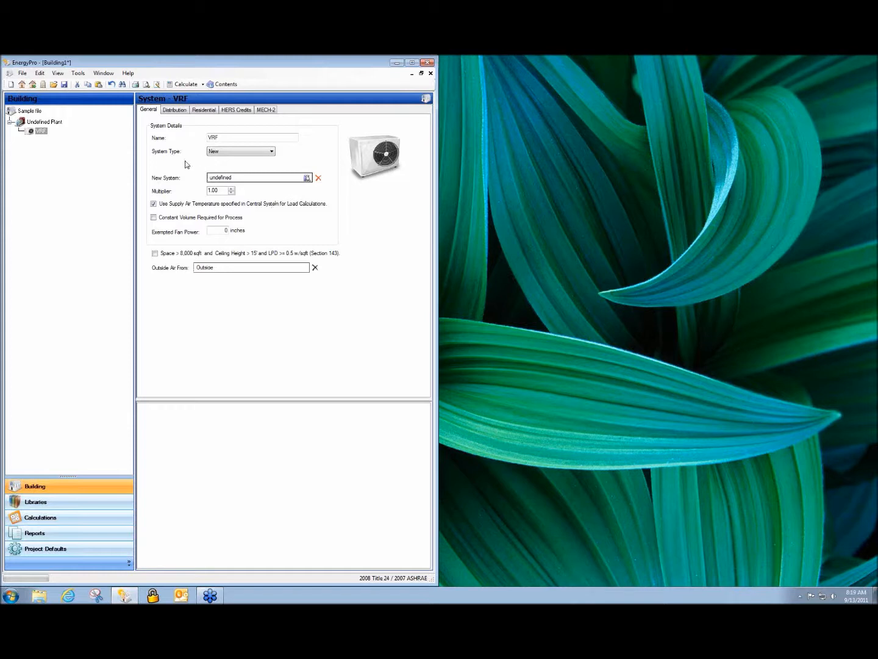
Set the VRF system's new heating distribution to Ductless / with Fan.
left_click(38, 133)
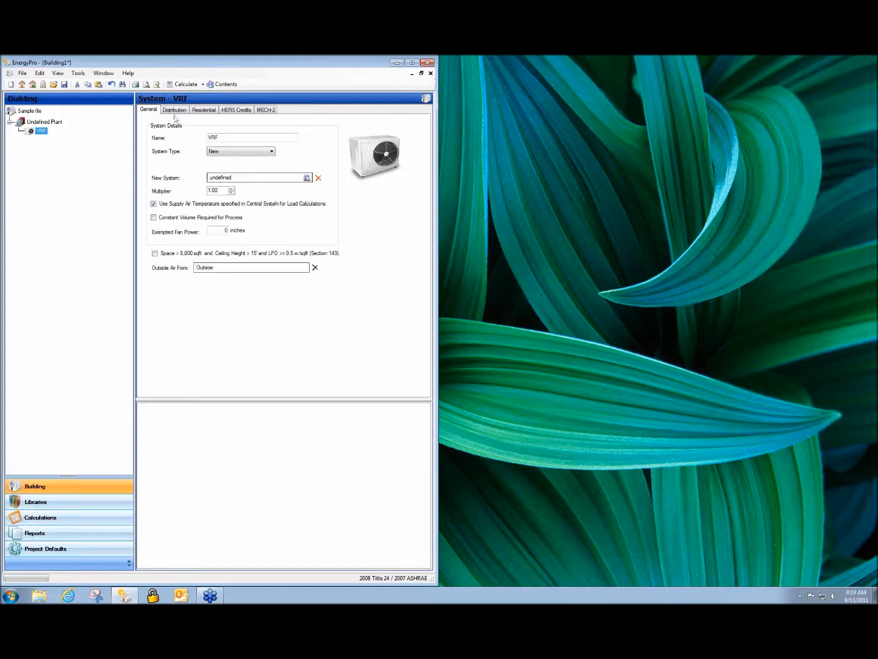
left_click(174, 110)
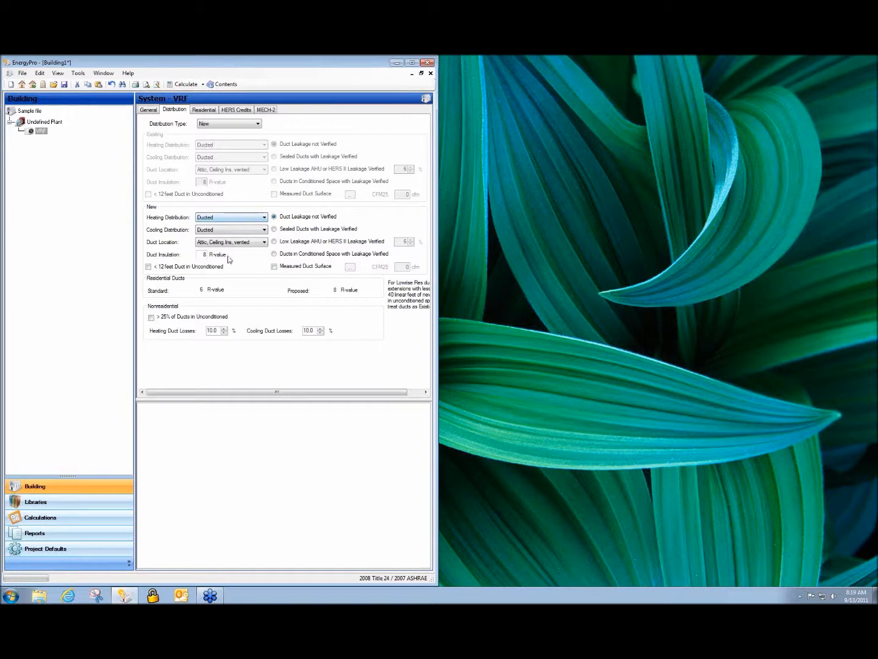
left_click(236, 221)
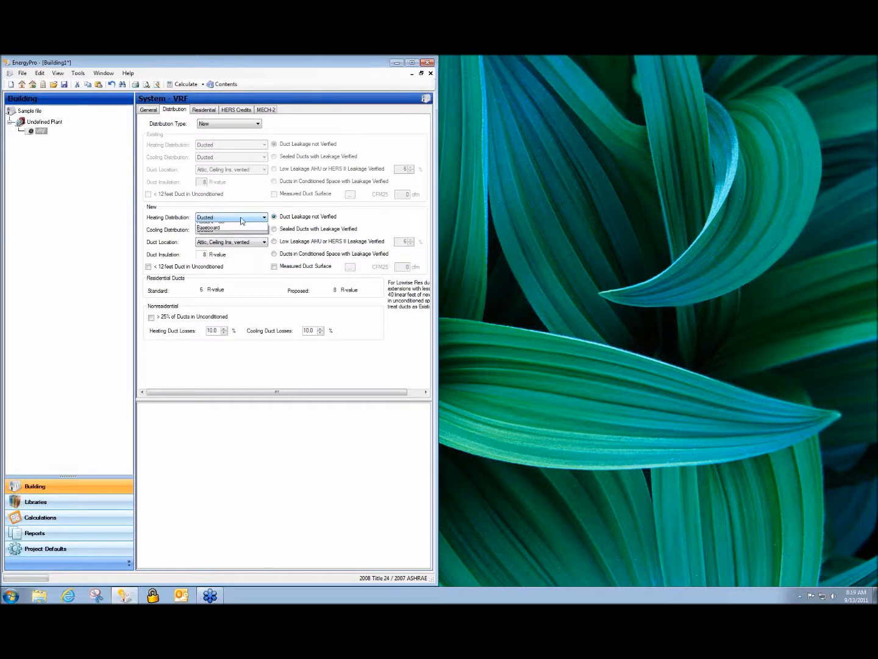
left_click(237, 232)
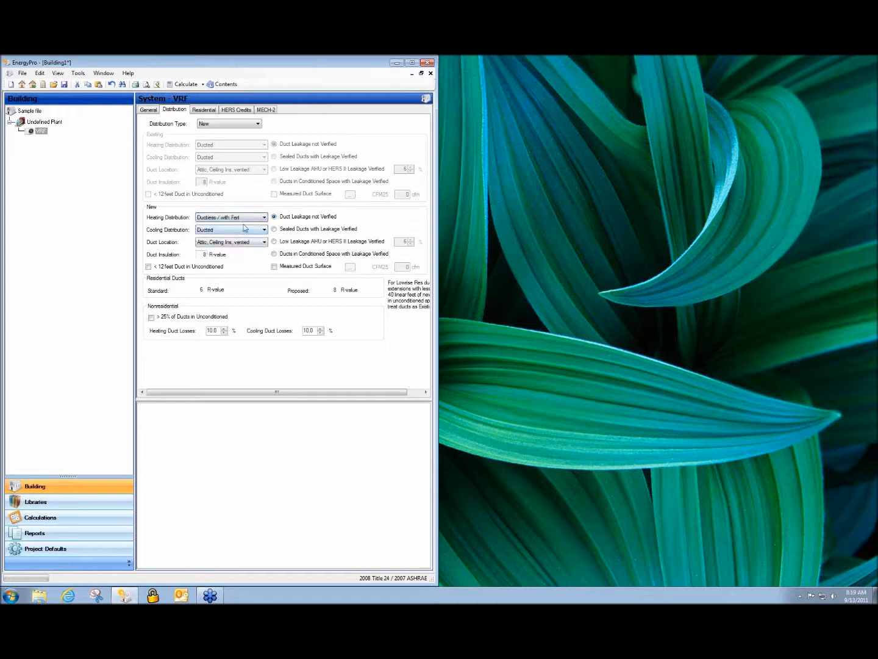
left_click(256, 220)
left_click(255, 228)
left_click(263, 218)
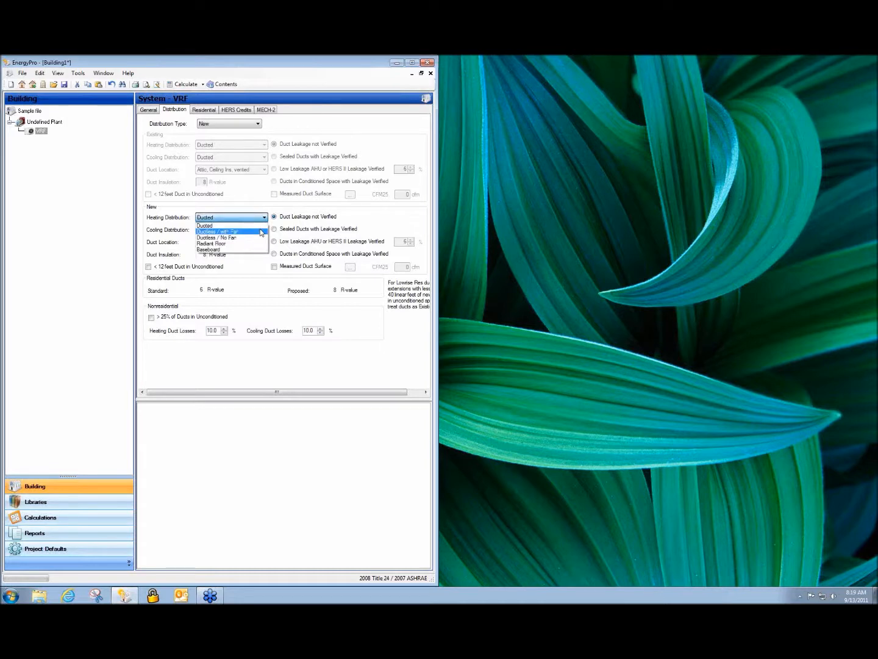
left_click(261, 232)
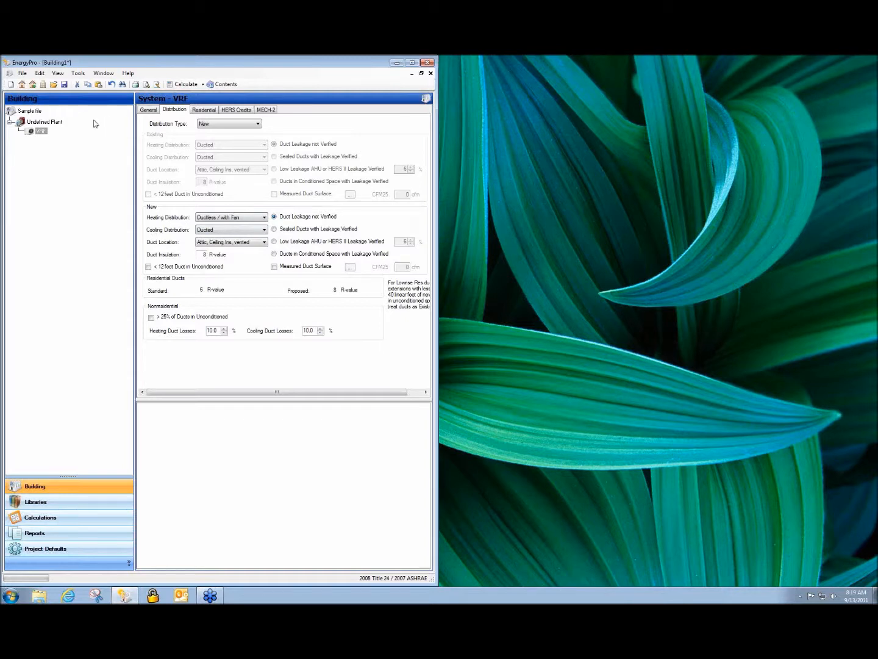
Add a zone under the VRF system in the building tree.
left_click(39, 132)
right_click(32, 133)
left_click(47, 137)
Add three more systems under the plant and return to the VRF system's general data.
left_click(47, 121)
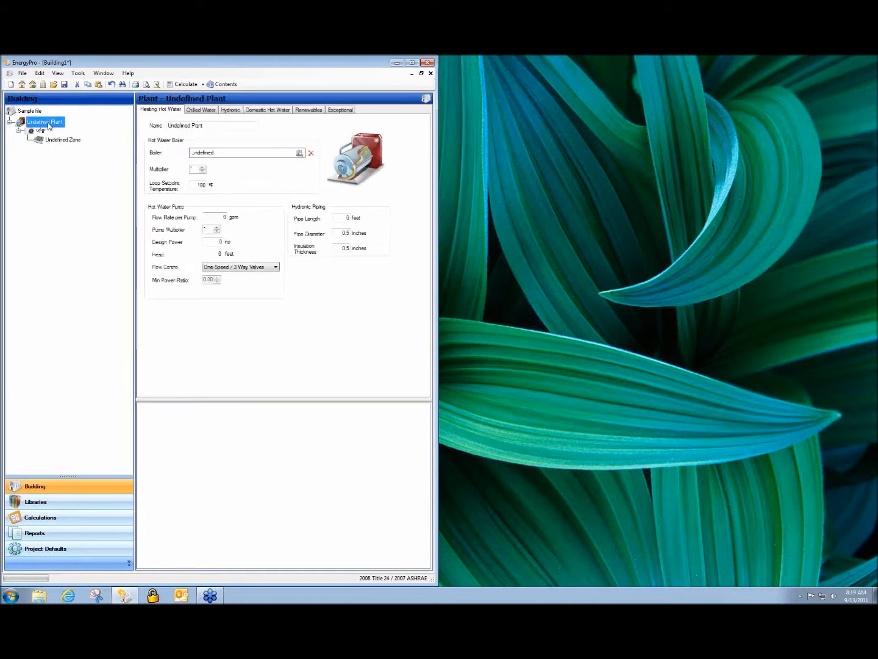
right_click(48, 124)
left_click(58, 130)
left_click_drag(47, 142, 41, 131)
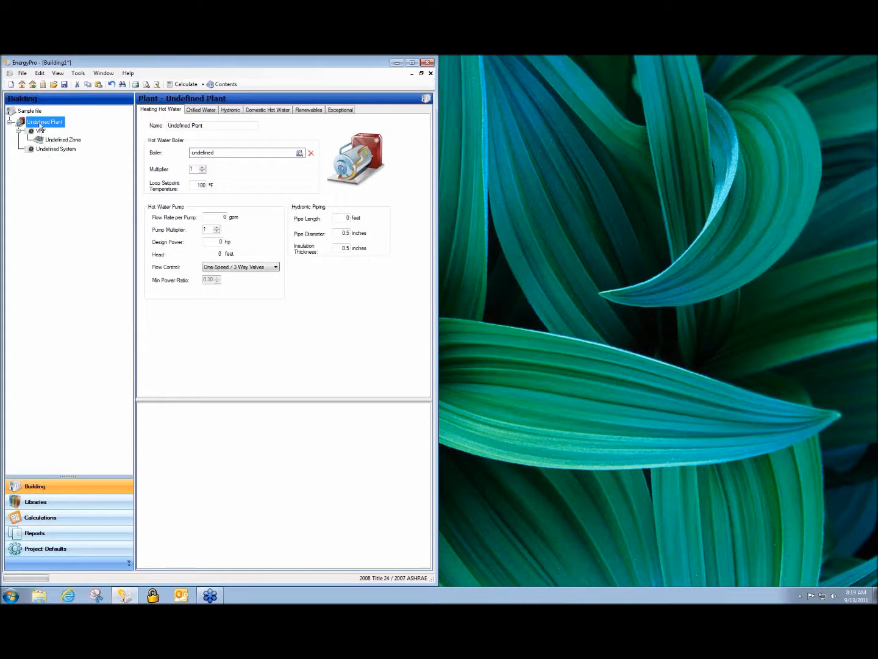
right_click(39, 123)
left_click(40, 125)
right_click(39, 124)
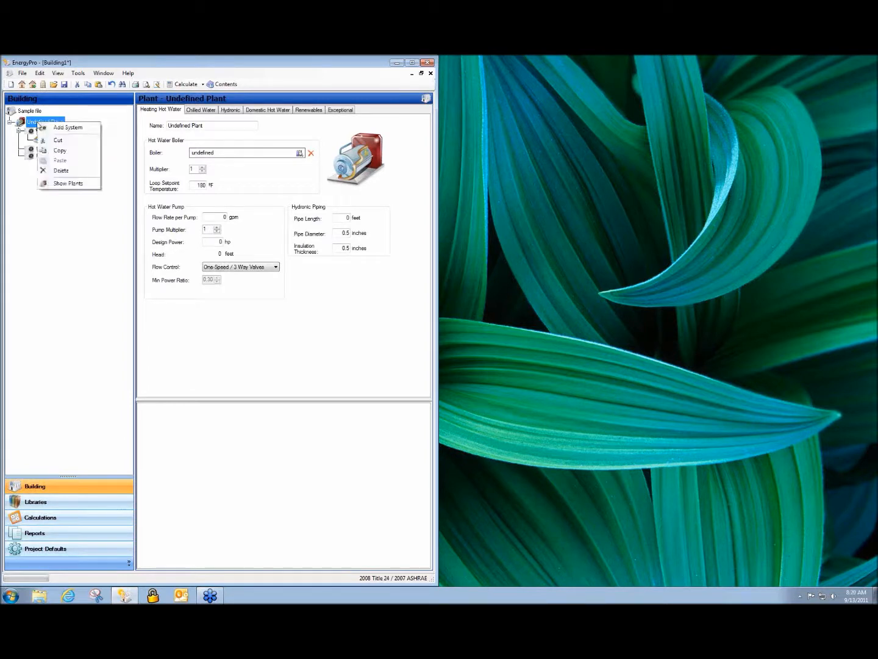
left_click(46, 128)
left_click(41, 131)
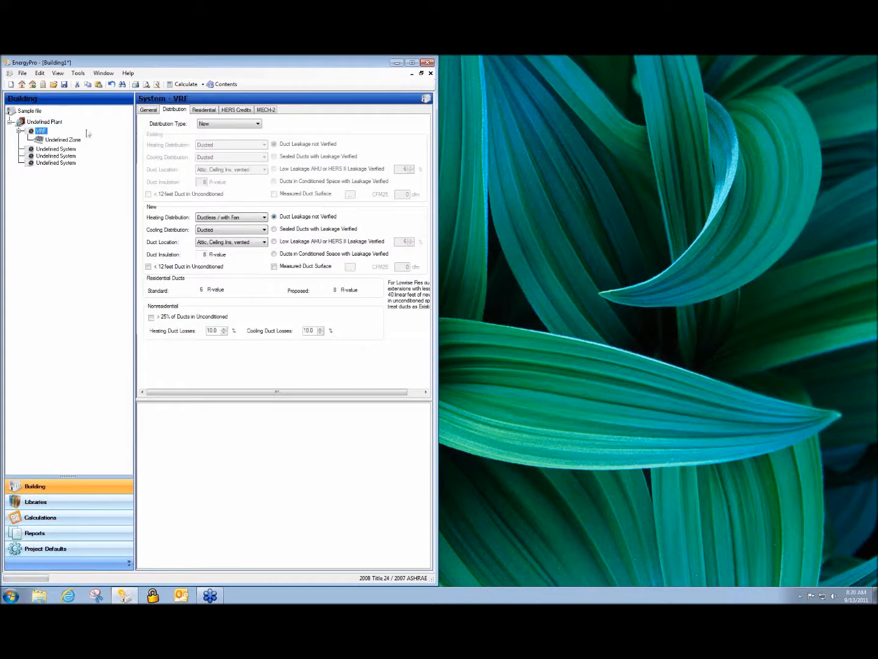
left_click(146, 112)
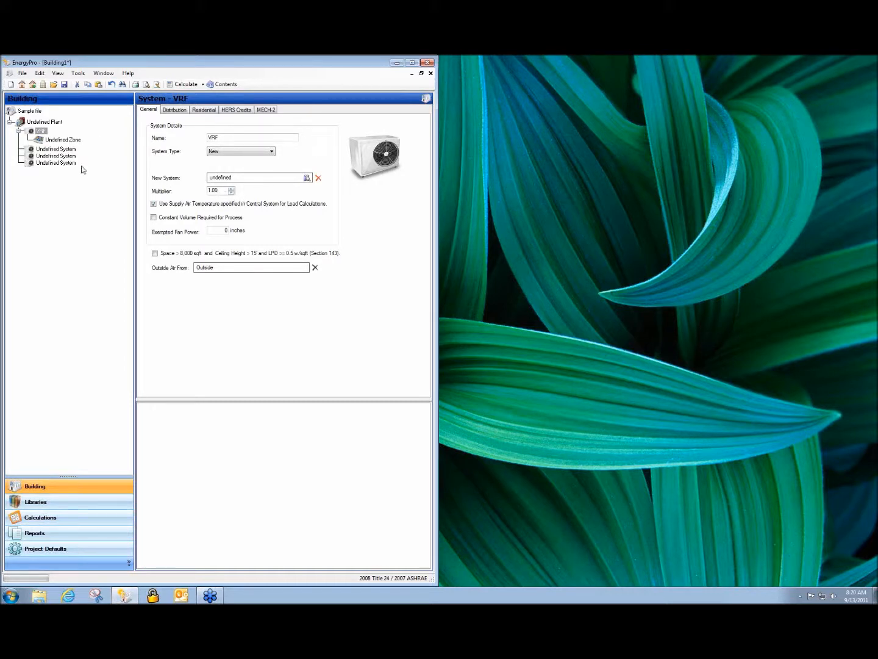
Set the occupancy of the zone under the VRF system to Comp Bldg Office.
left_click(54, 145)
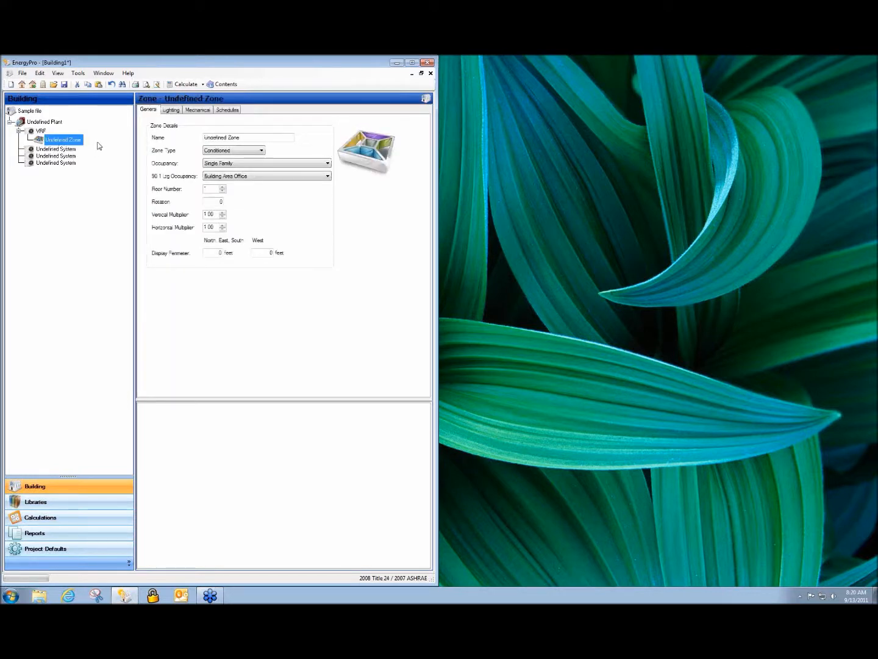
left_click(328, 164)
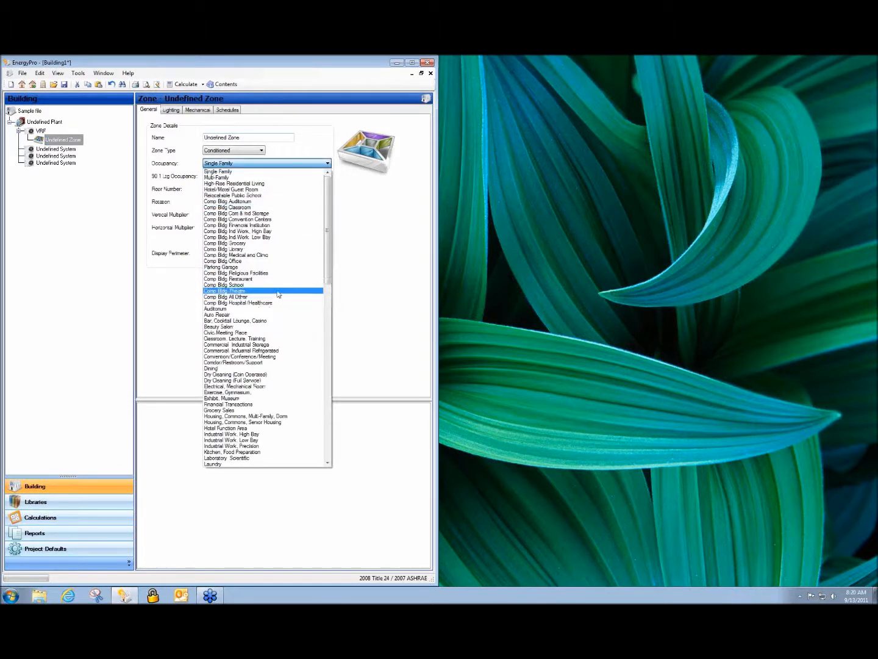
left_click(293, 262)
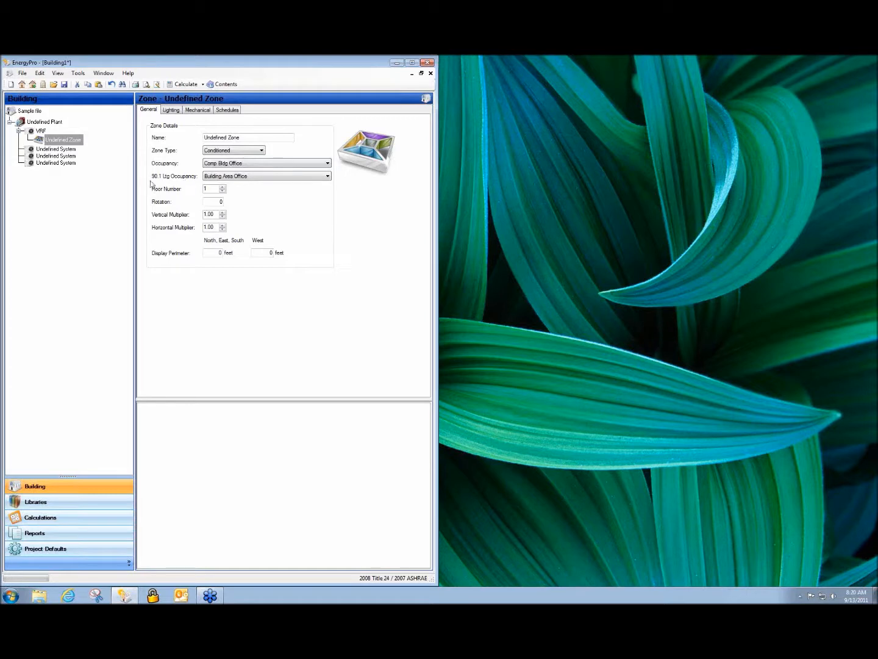
Set the zone's 90.1 lighting occupancy to Office-Enclosed.
left_click(326, 177)
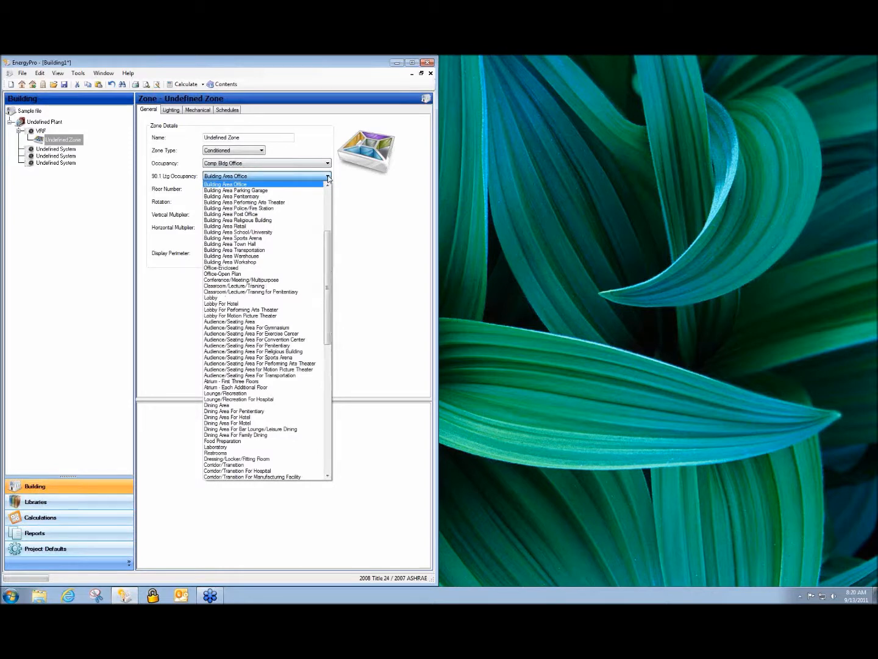
scroll(316, 280, "down", 5)
scroll(316, 301, "down", 8)
scroll(316, 303, "down", 4)
scroll(316, 303, "up", 11)
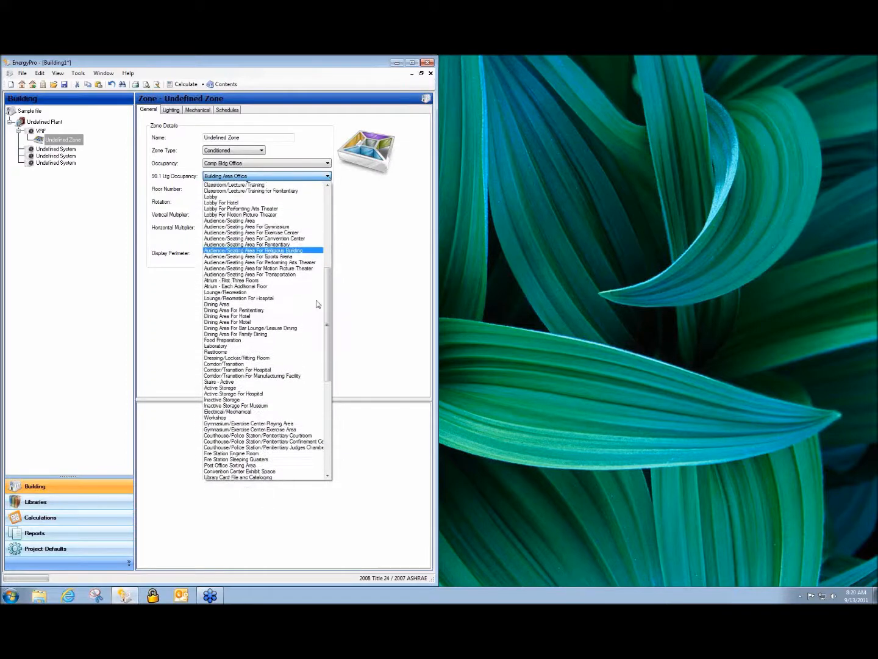
scroll(317, 303, "up", 6)
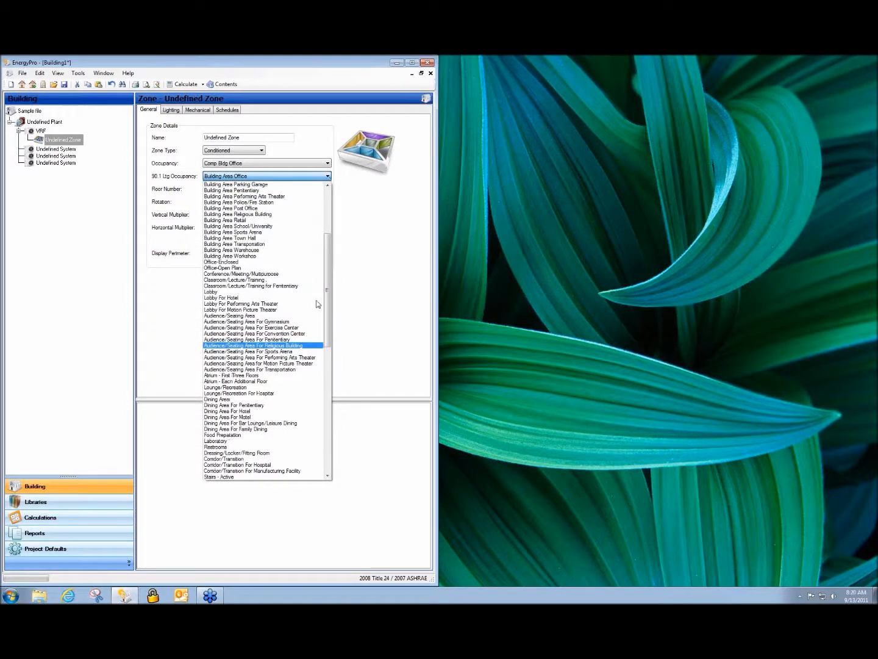
scroll(317, 303, "up", 5)
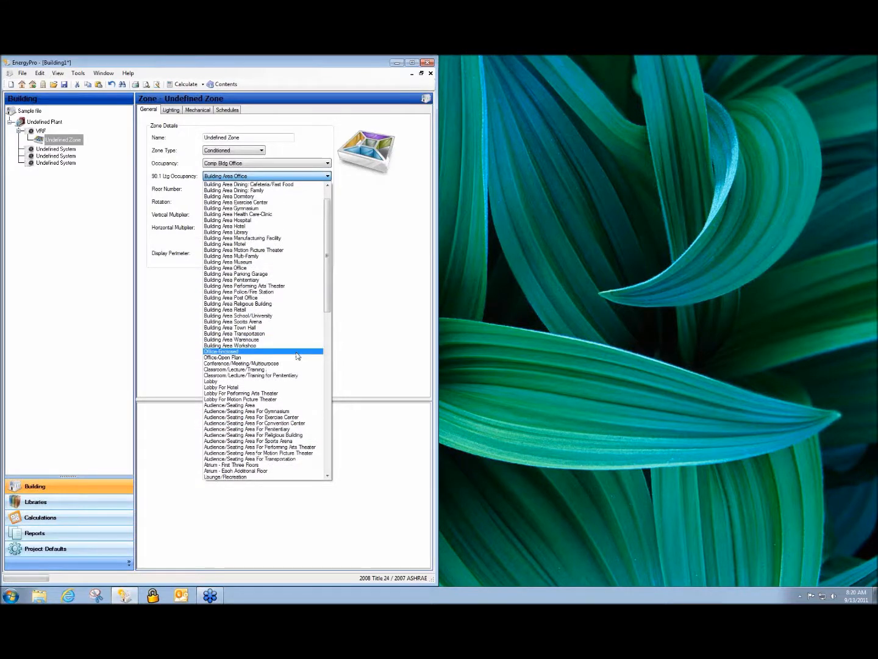
left_click(297, 352)
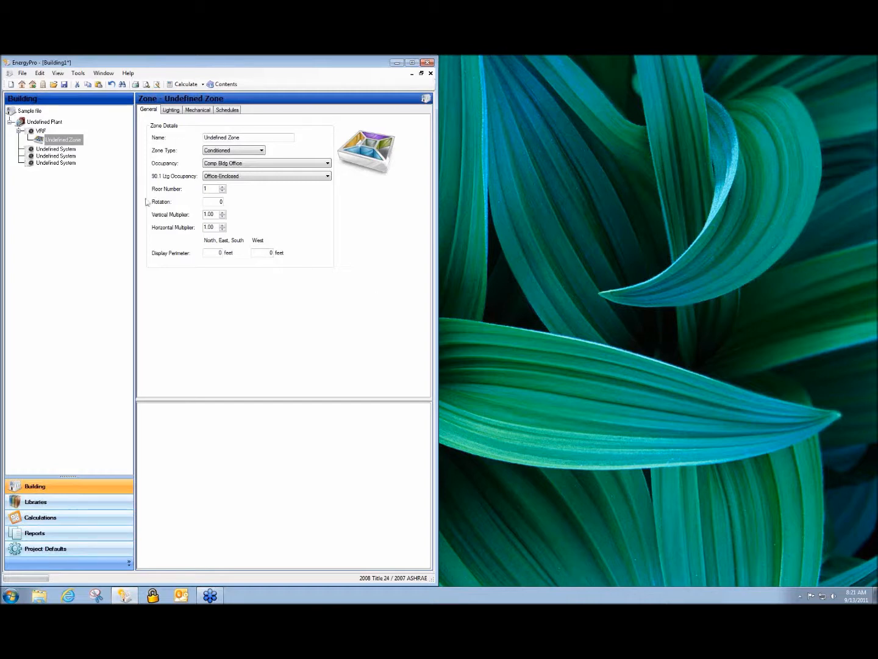
Select the VRF system, maximize the program window and restore the Building1 project to a smaller window inside it.
left_click(38, 132)
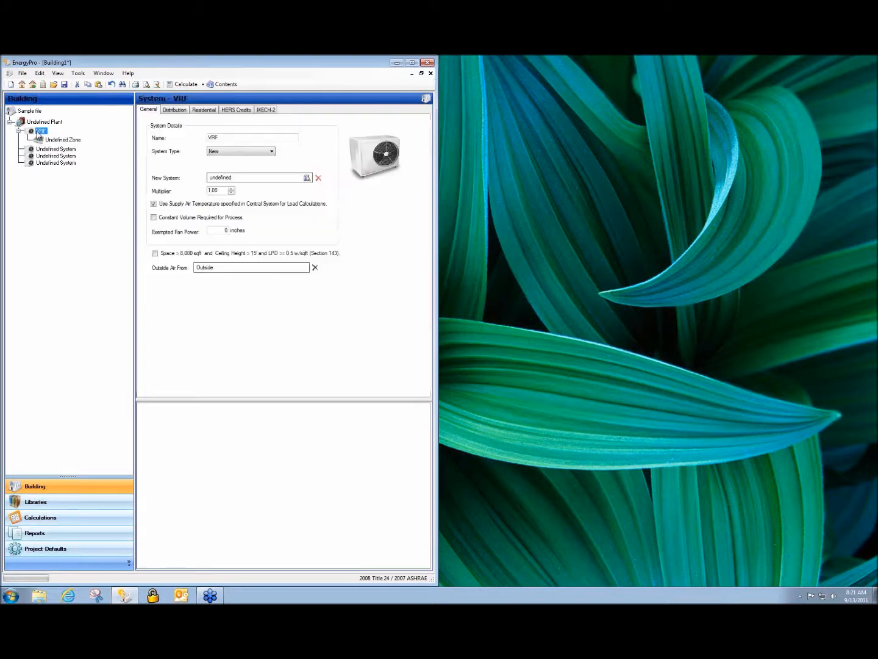
left_click(412, 63)
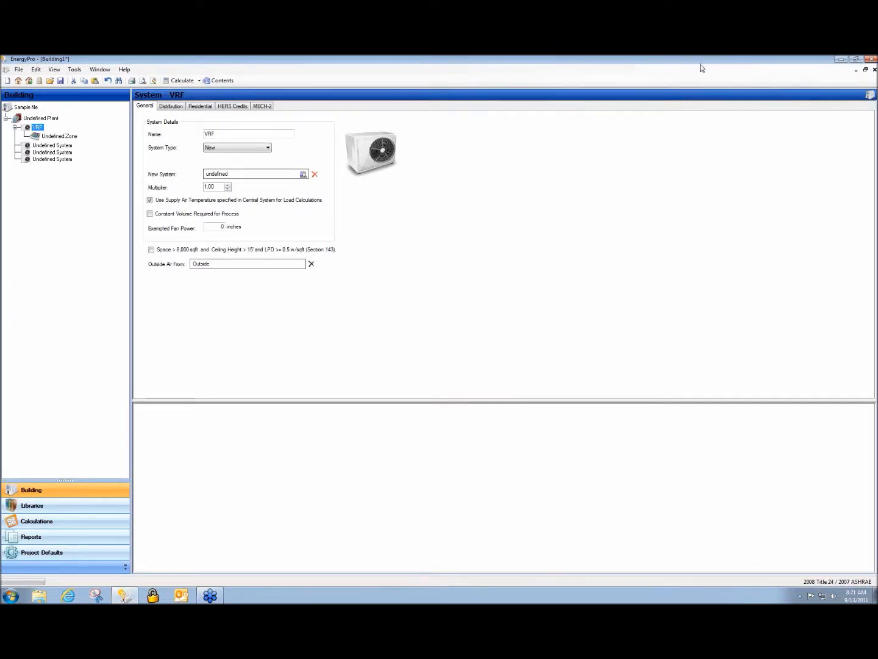
left_click(845, 100)
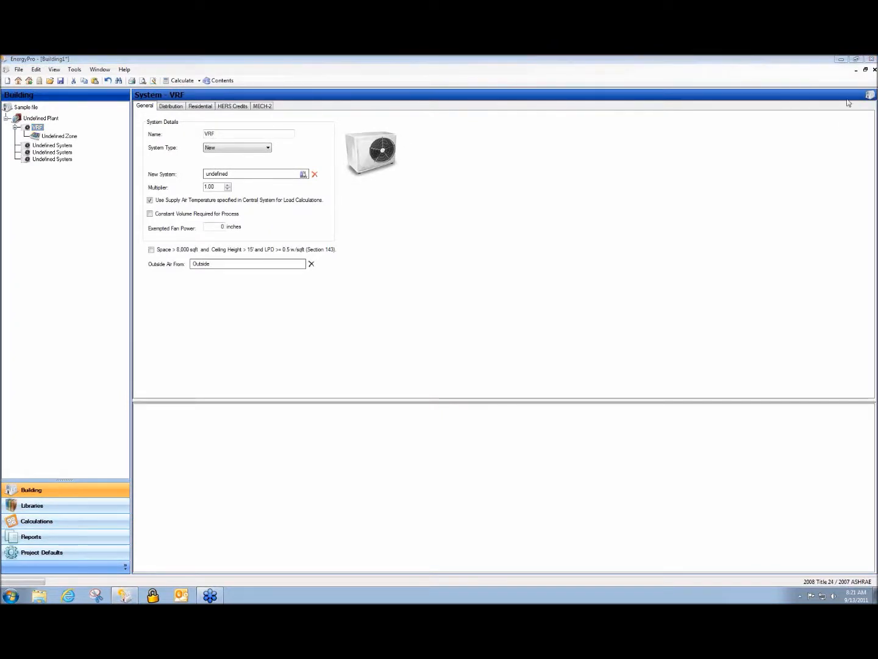
left_click(865, 69)
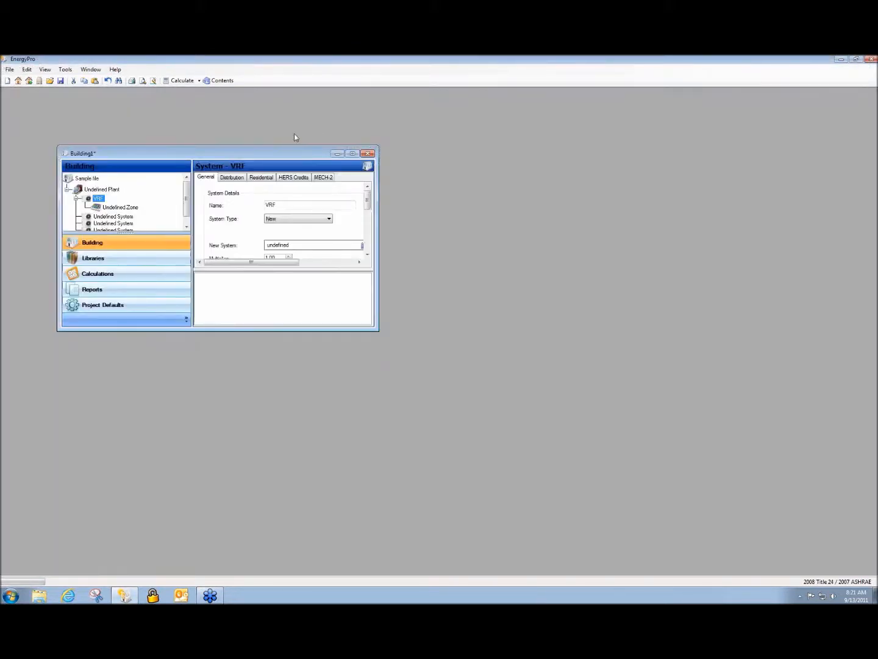
Open the building file Mitsubishi AC Example.bld from the Projects folder.
left_click(49, 79)
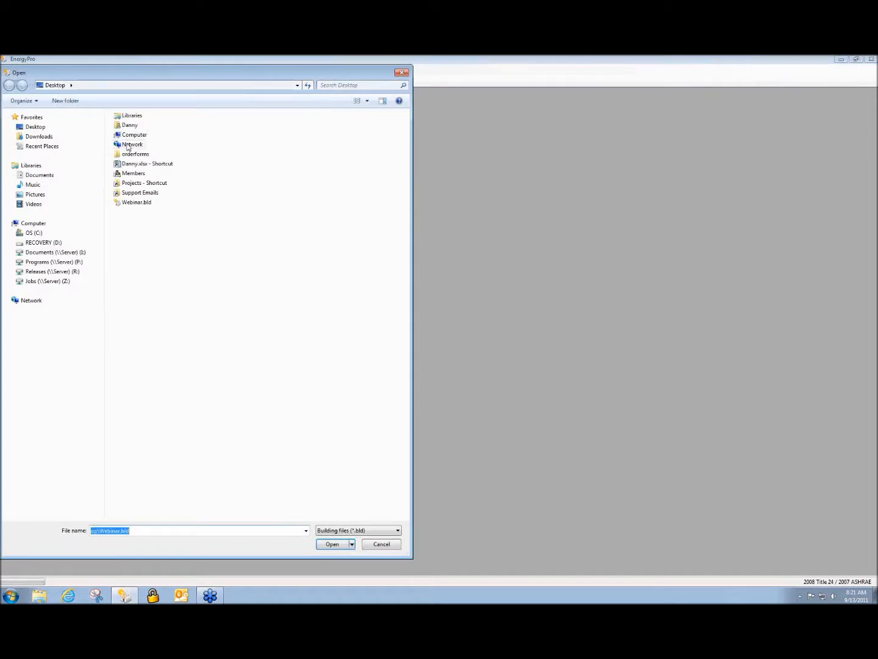
left_click(154, 184)
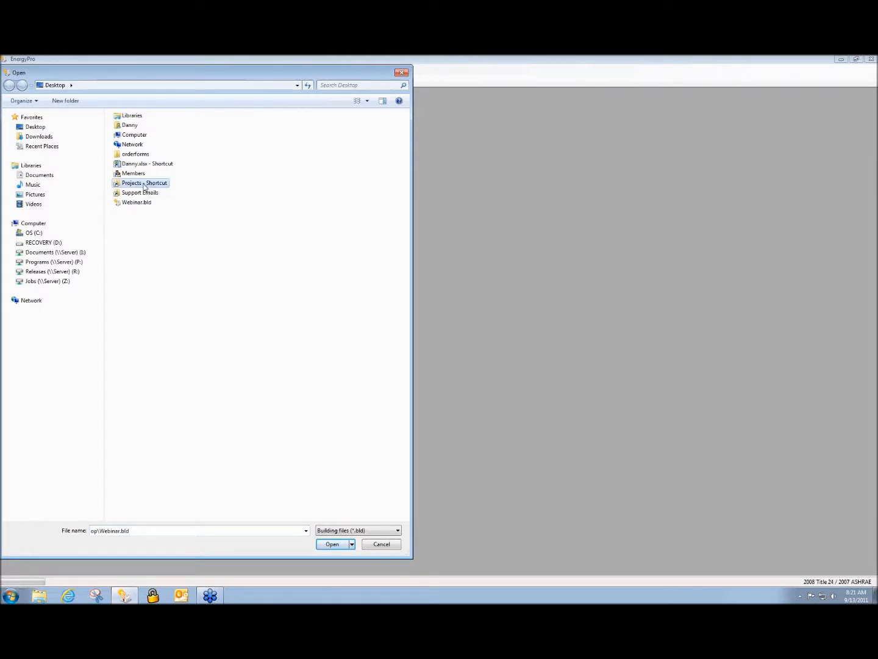
double_click(145, 186)
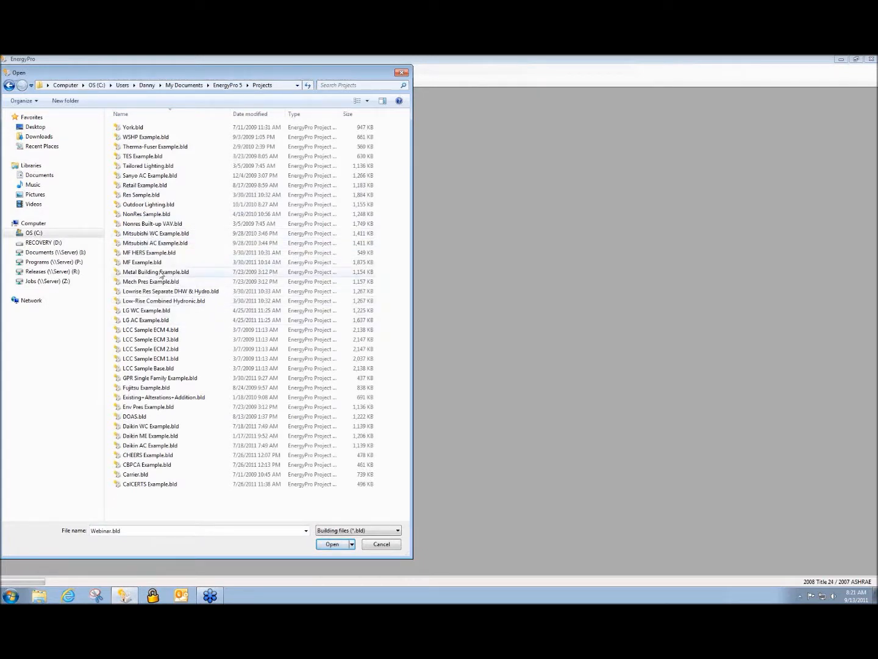
double_click(137, 244)
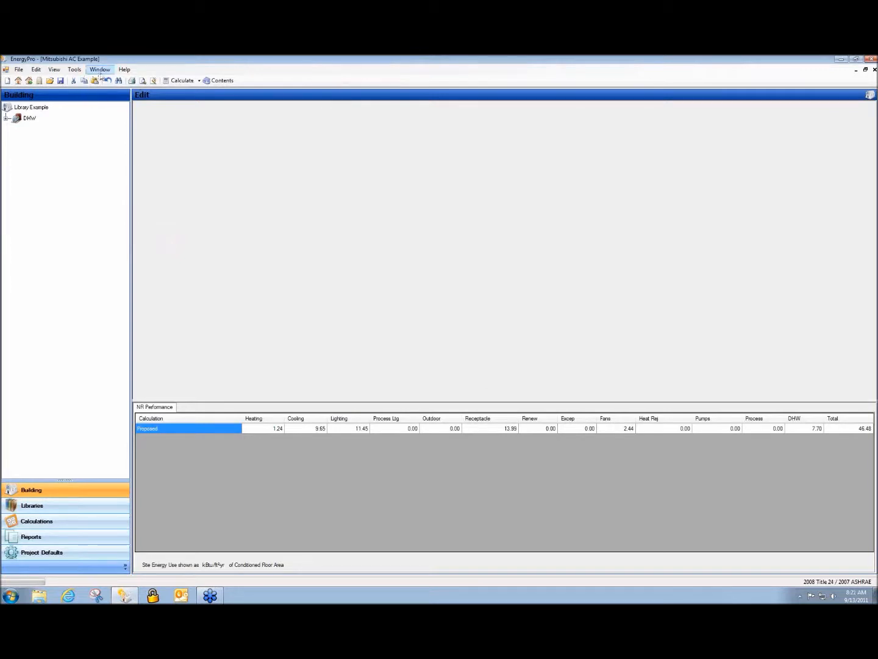
Arrange the Mitsubishi AC Example and Building1 projects side by side.
left_click(74, 72)
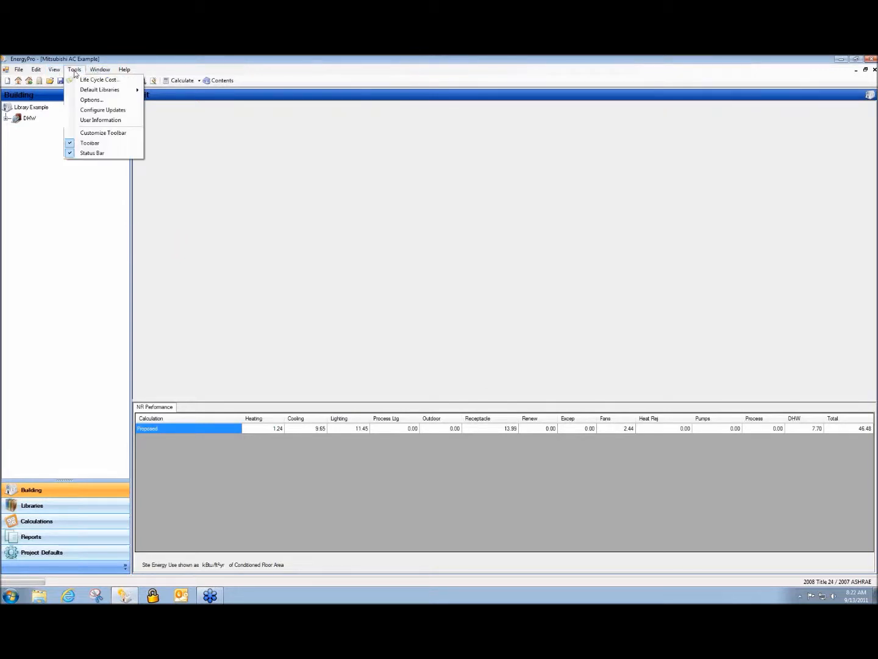
mouse_move(102, 73)
left_click(113, 90)
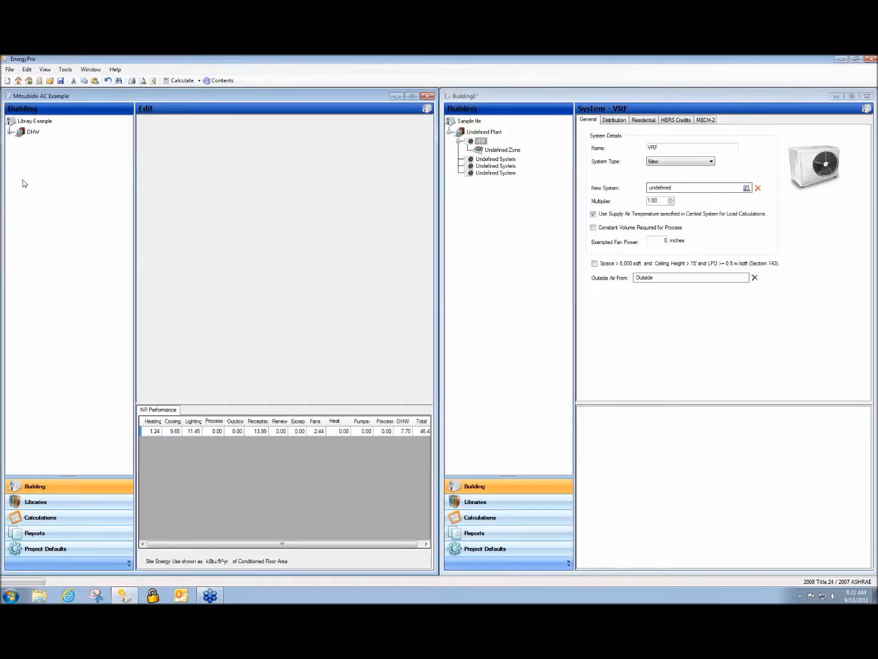
Expand the DHW plant in the Mitsubishi AC Example and view the general data of its CU-1 system.
left_click(9, 133)
left_click(533, 208)
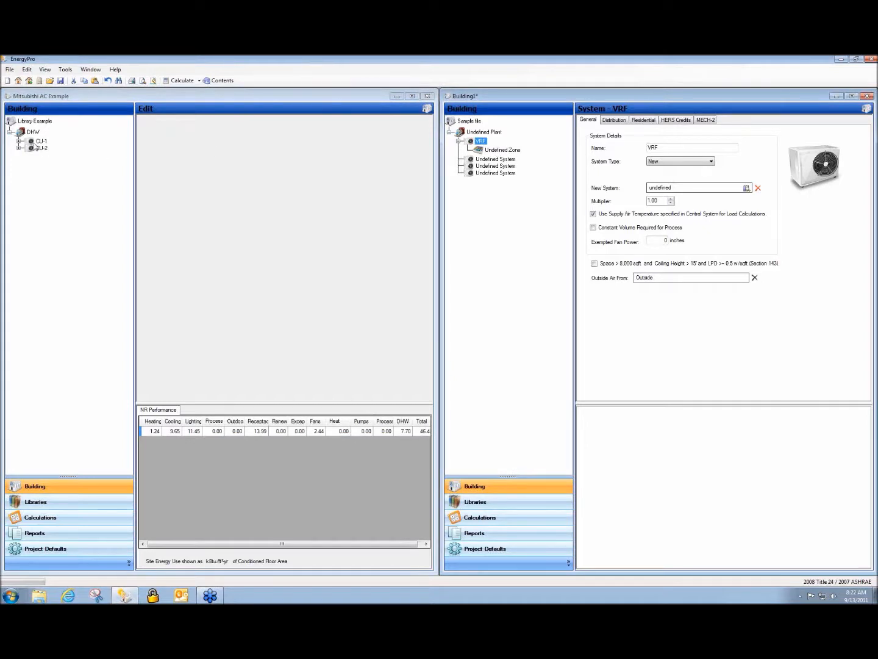
left_click(37, 140)
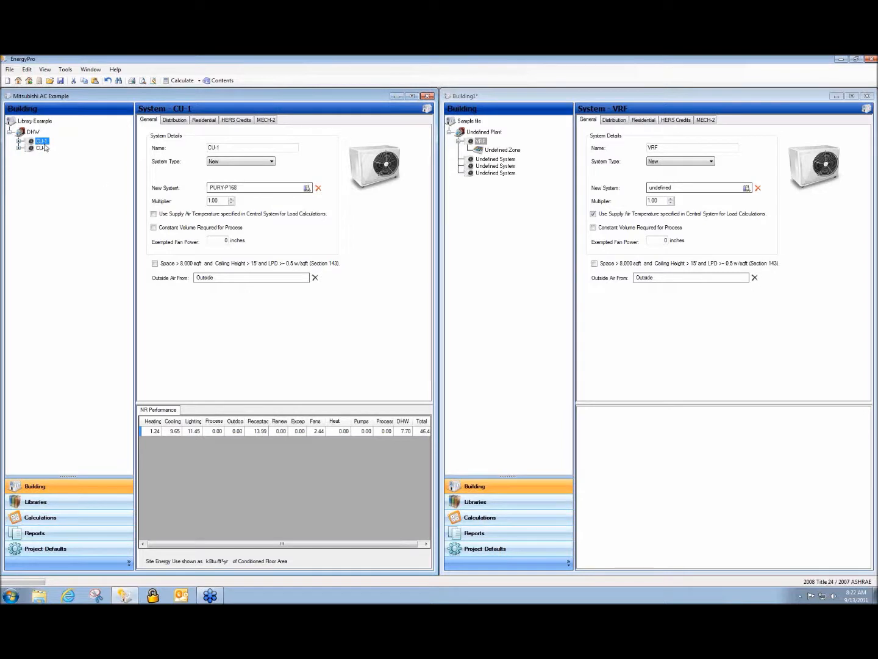
Export the PQHY-P72 unit from the Mitsubishi AC Example's Central library to the Building1 project.
left_click(43, 507)
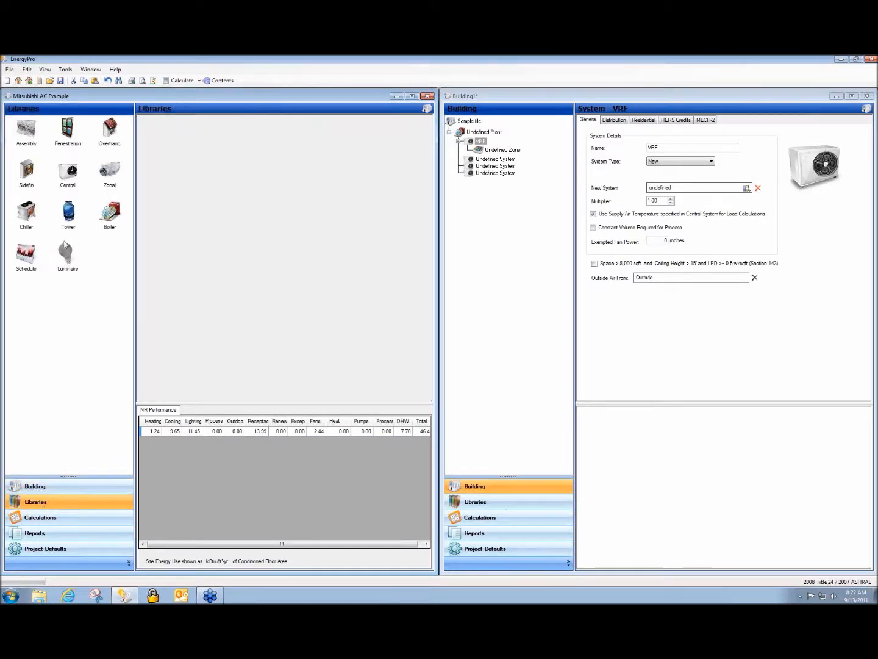
double_click(67, 171)
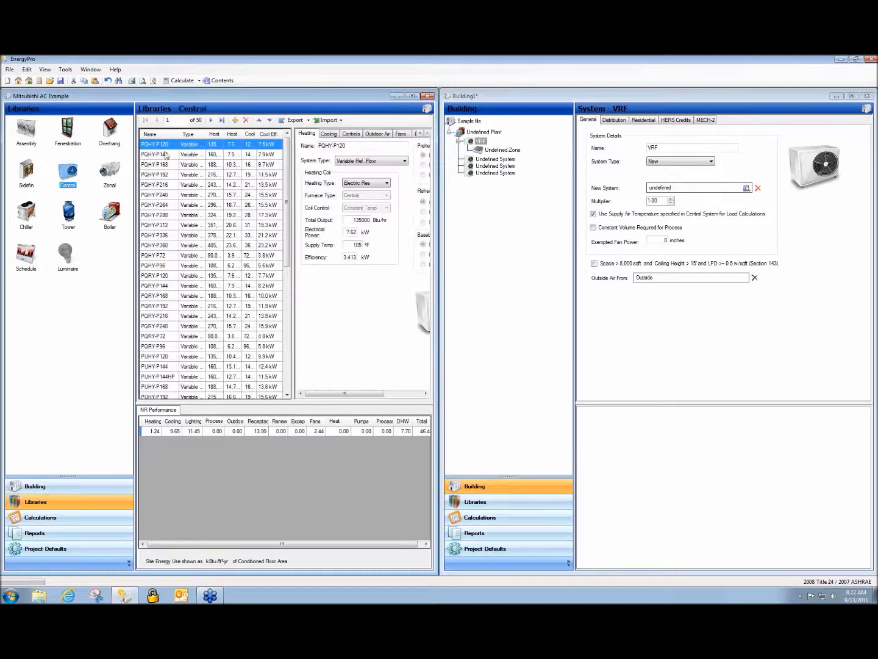
left_click(149, 256)
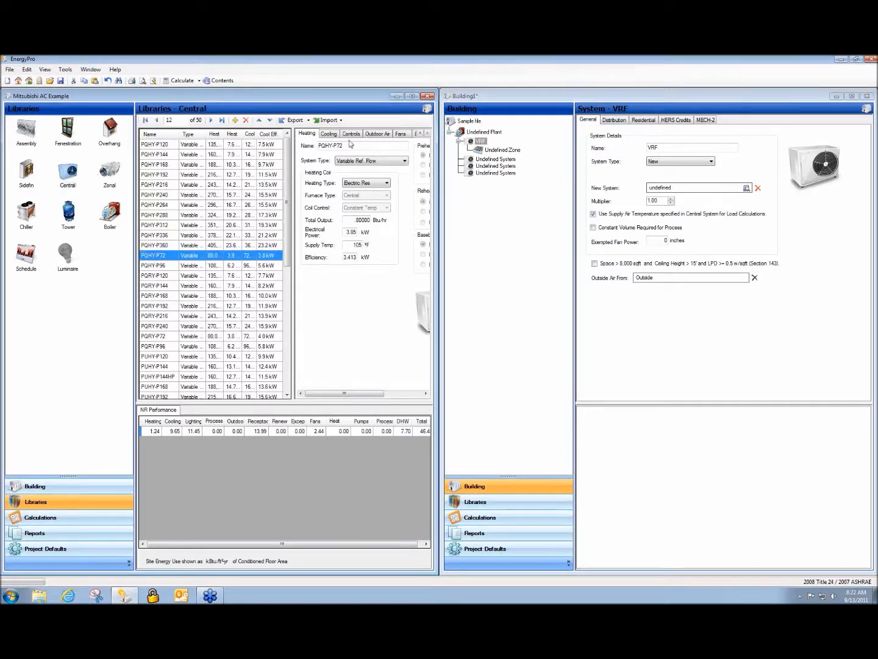
left_click(295, 120)
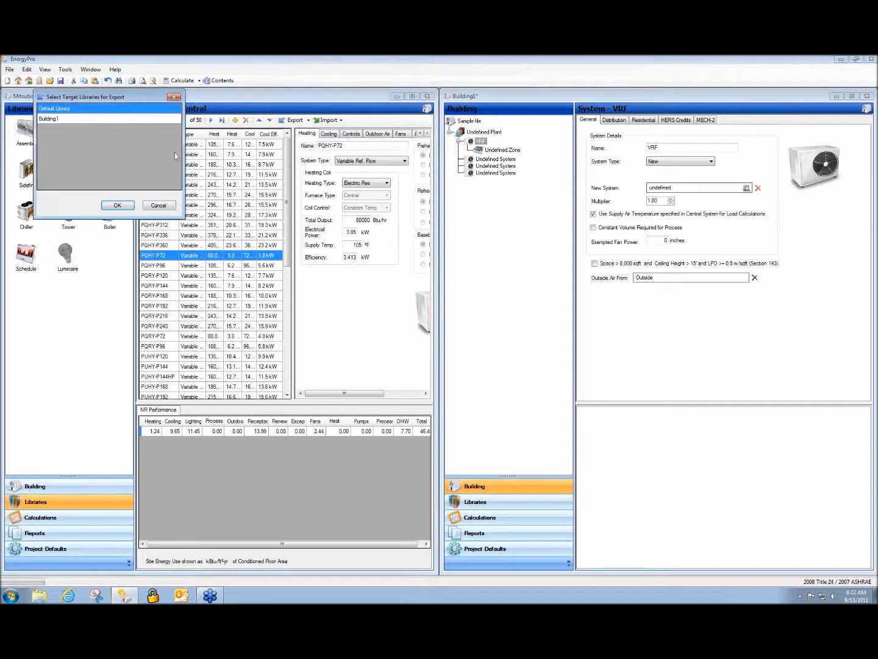
left_click(50, 119)
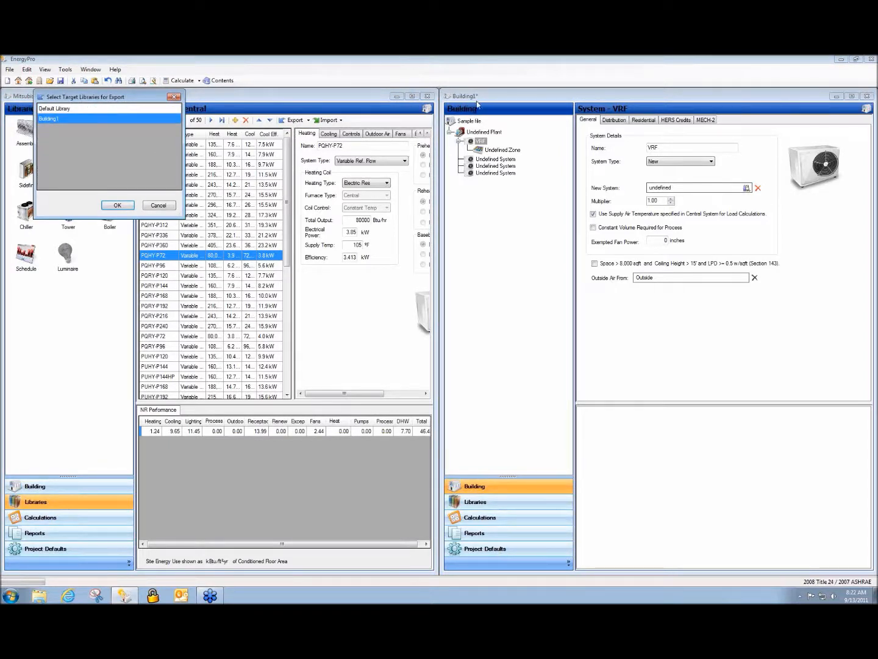
left_click(120, 206)
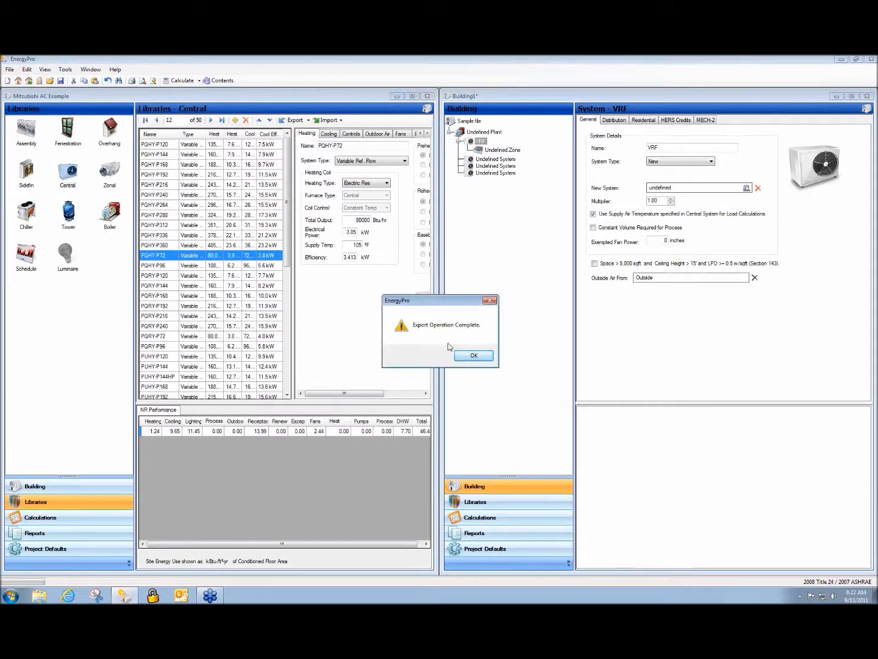
left_click(473, 358)
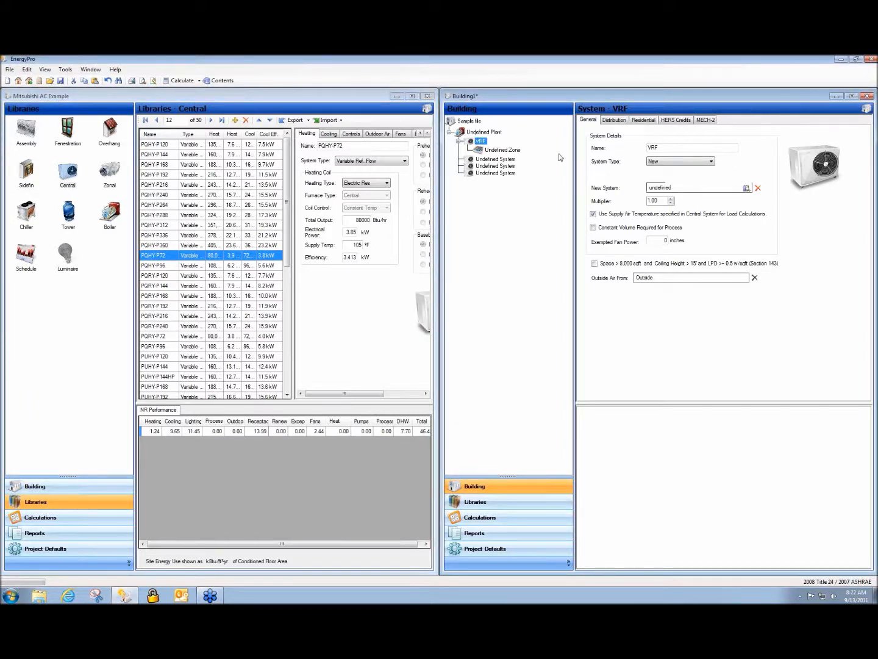
Assign the PQHY-P72 unit from the library as the new system of the VRF system in Building1.
left_click(655, 190)
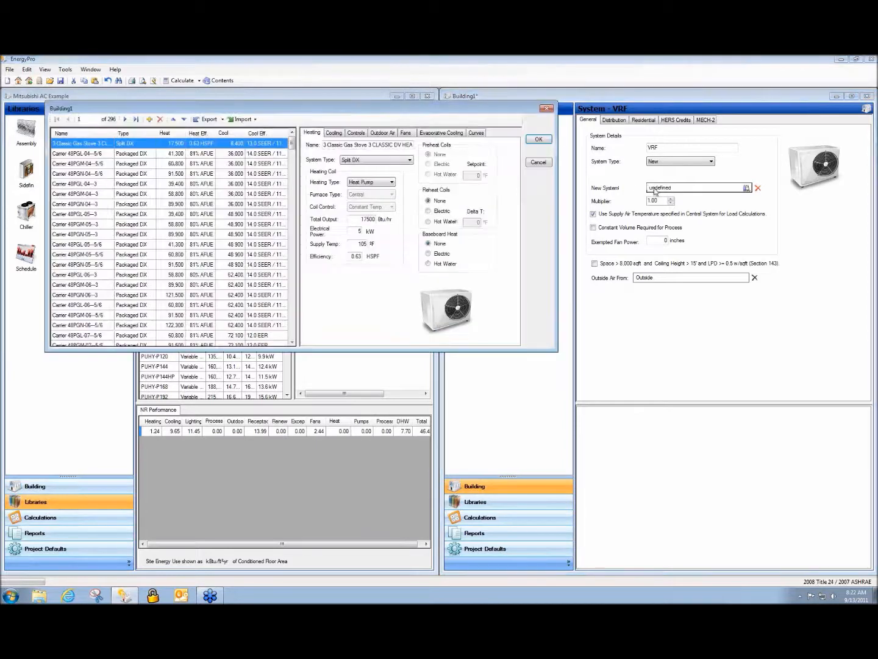
left_click_drag(292, 145, 291, 335)
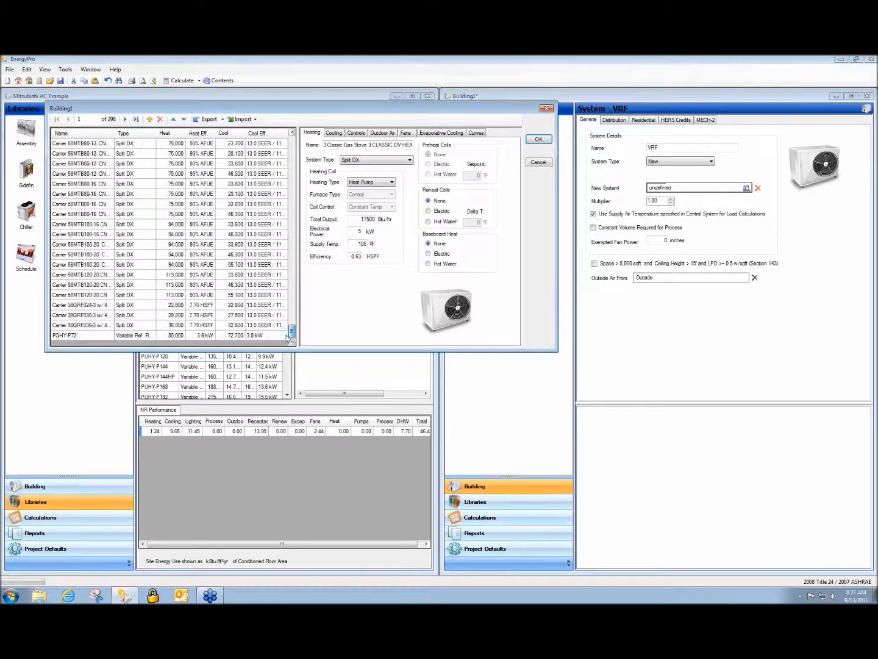
left_click(84, 336)
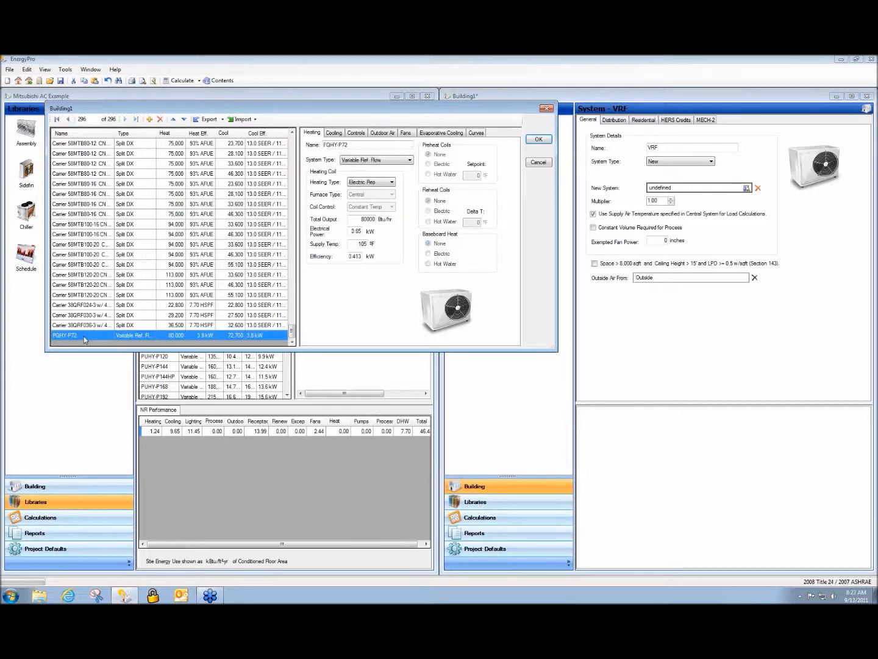
left_click(539, 140)
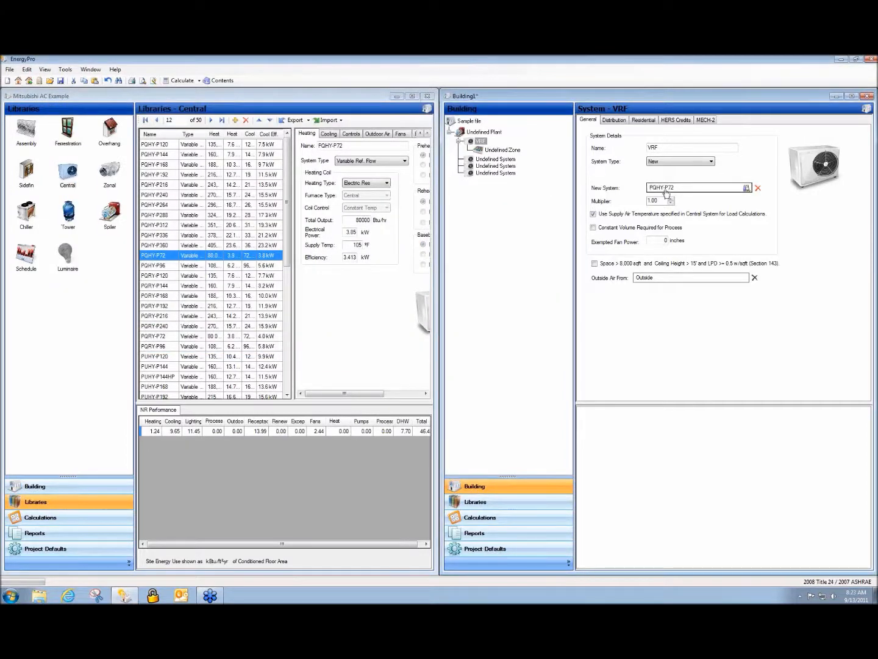
Review the cooling and fan data of the PQHY-P72 unit assigned to the VRF system, leaving its definition unedited.
left_click(668, 190)
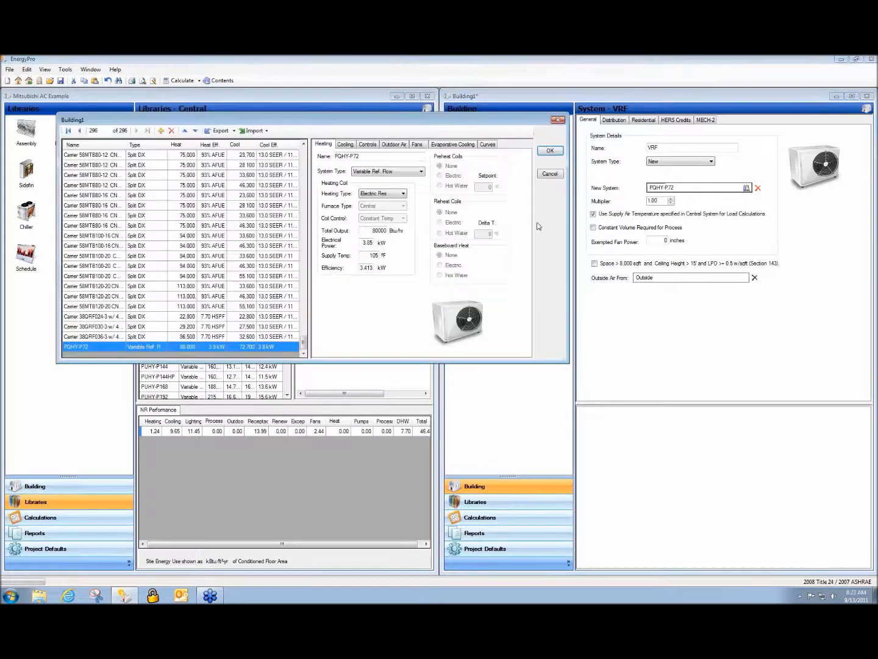
left_click(346, 145)
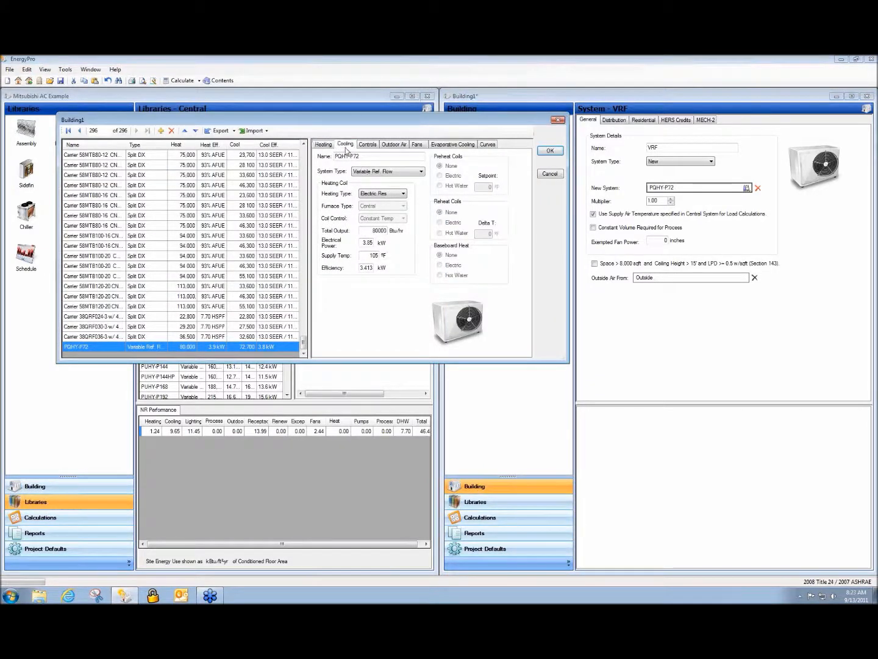
left_click(419, 146)
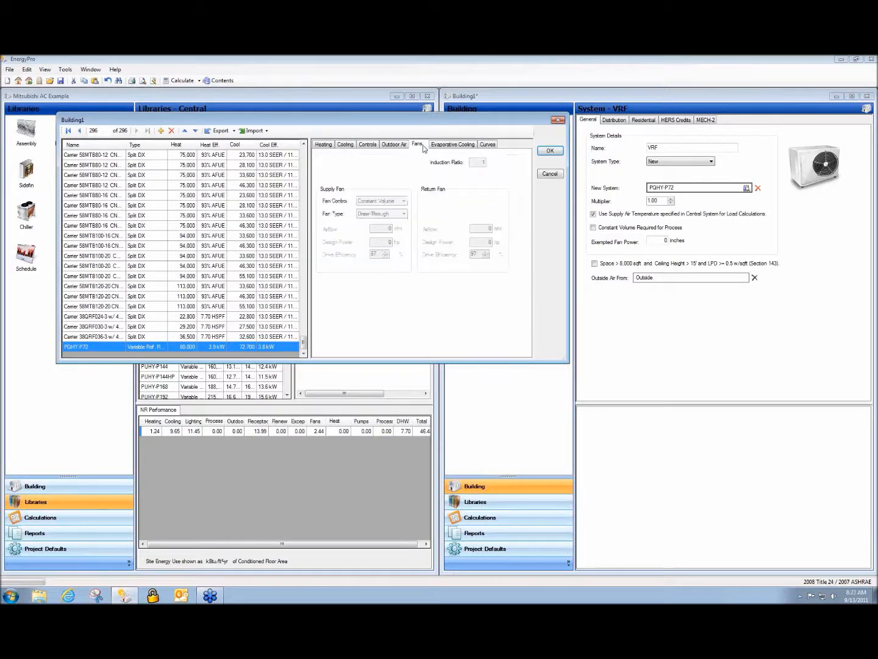
left_click(550, 174)
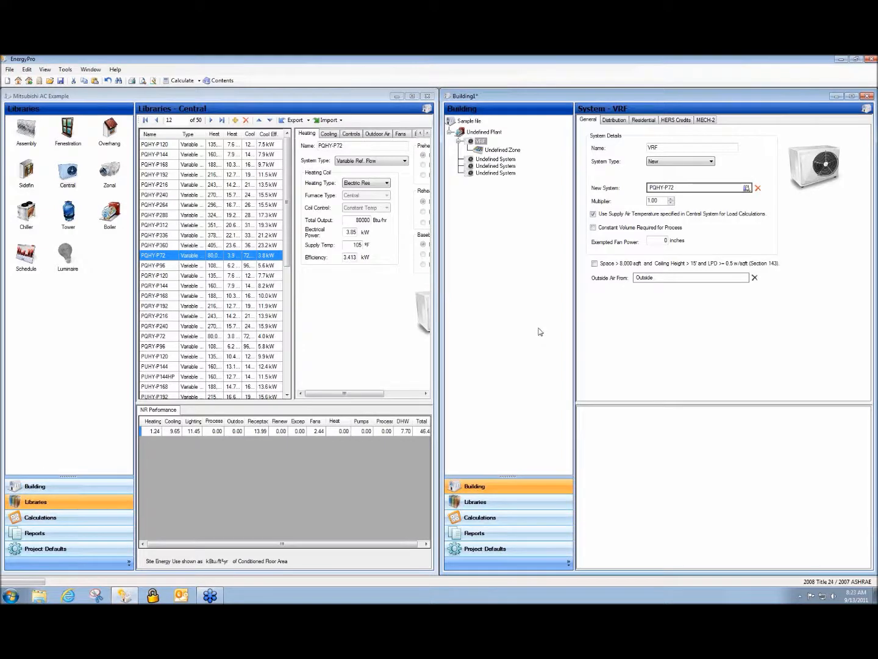
left_click(521, 321)
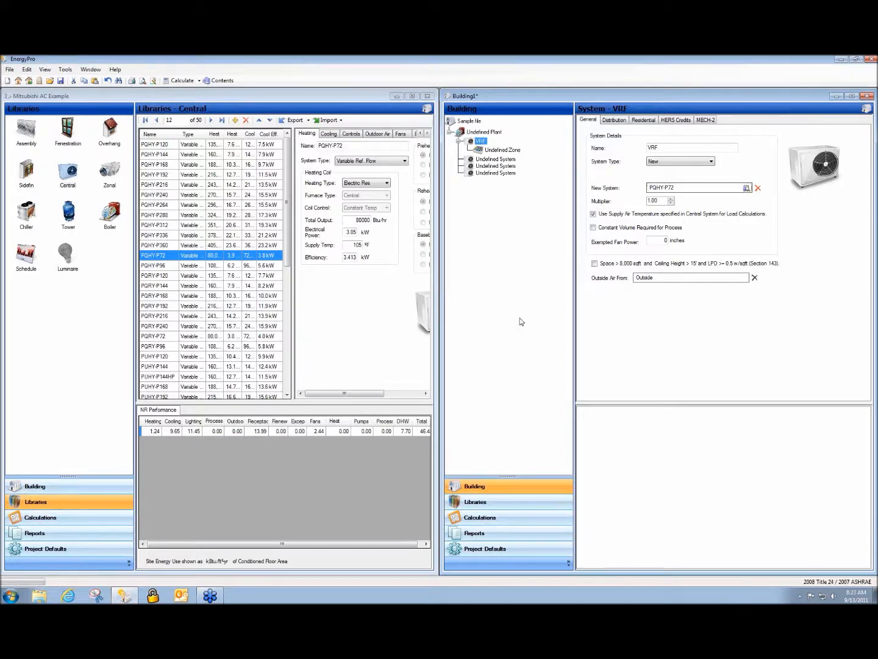